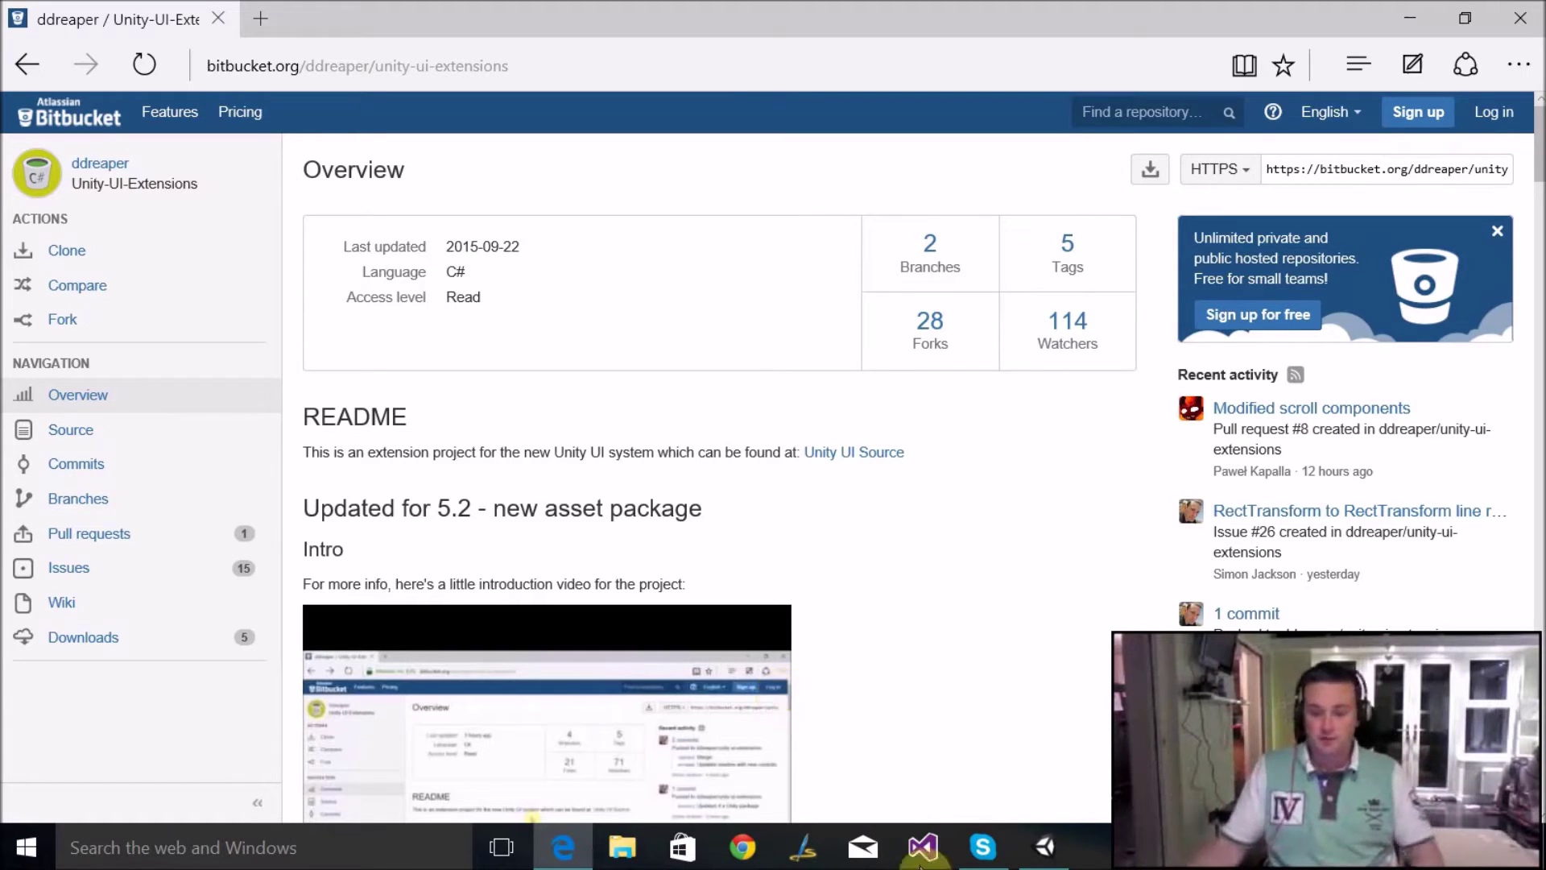
Switch to Unity and create a UI Canvas in the empty scene.
click(1060, 846)
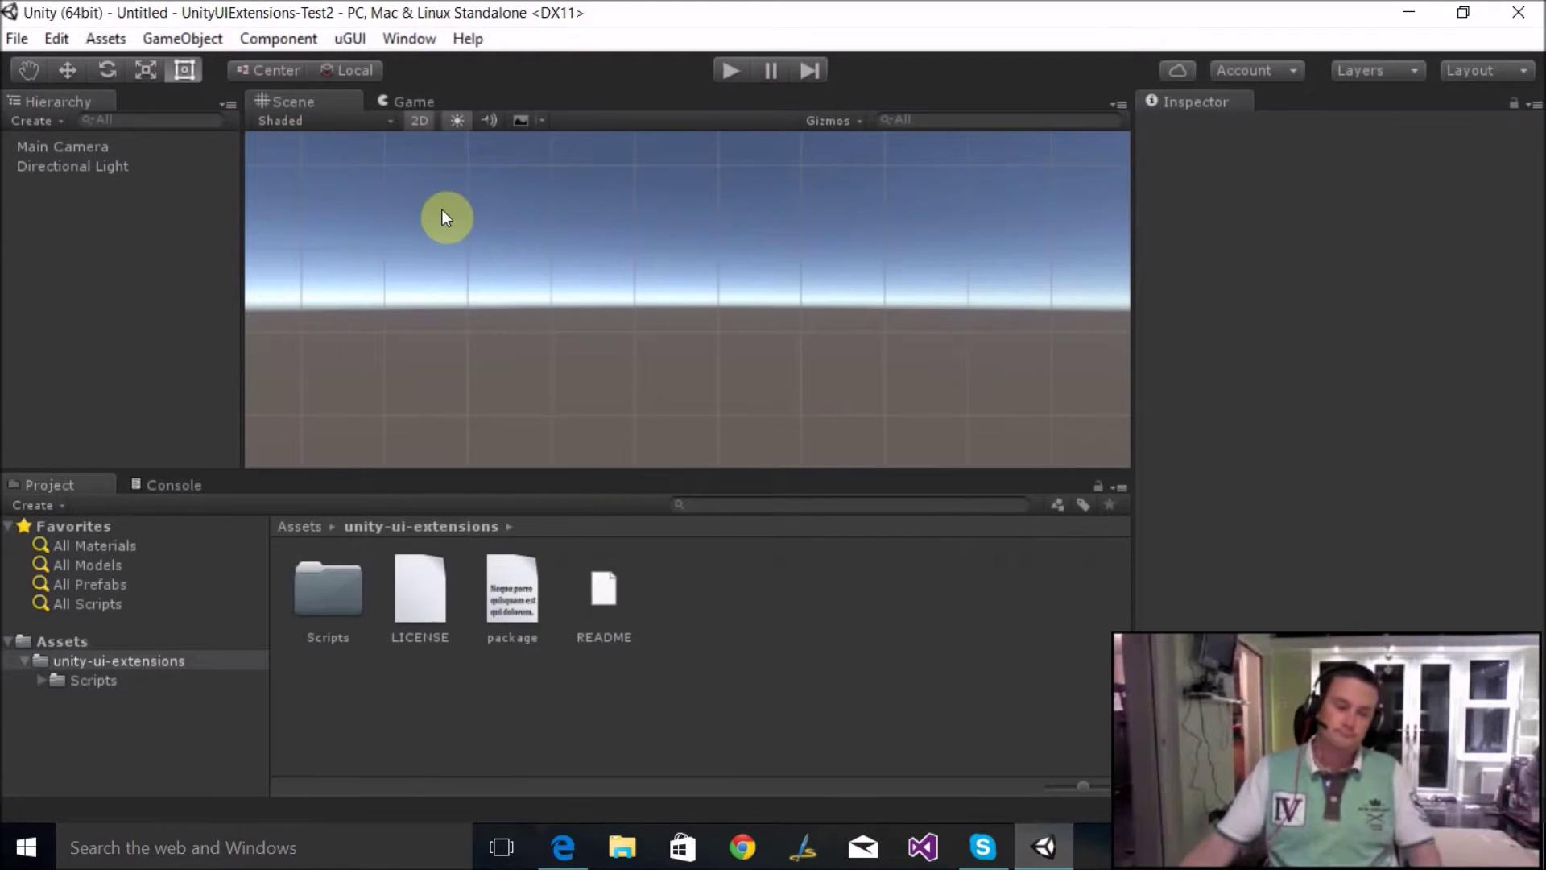
click(55, 124)
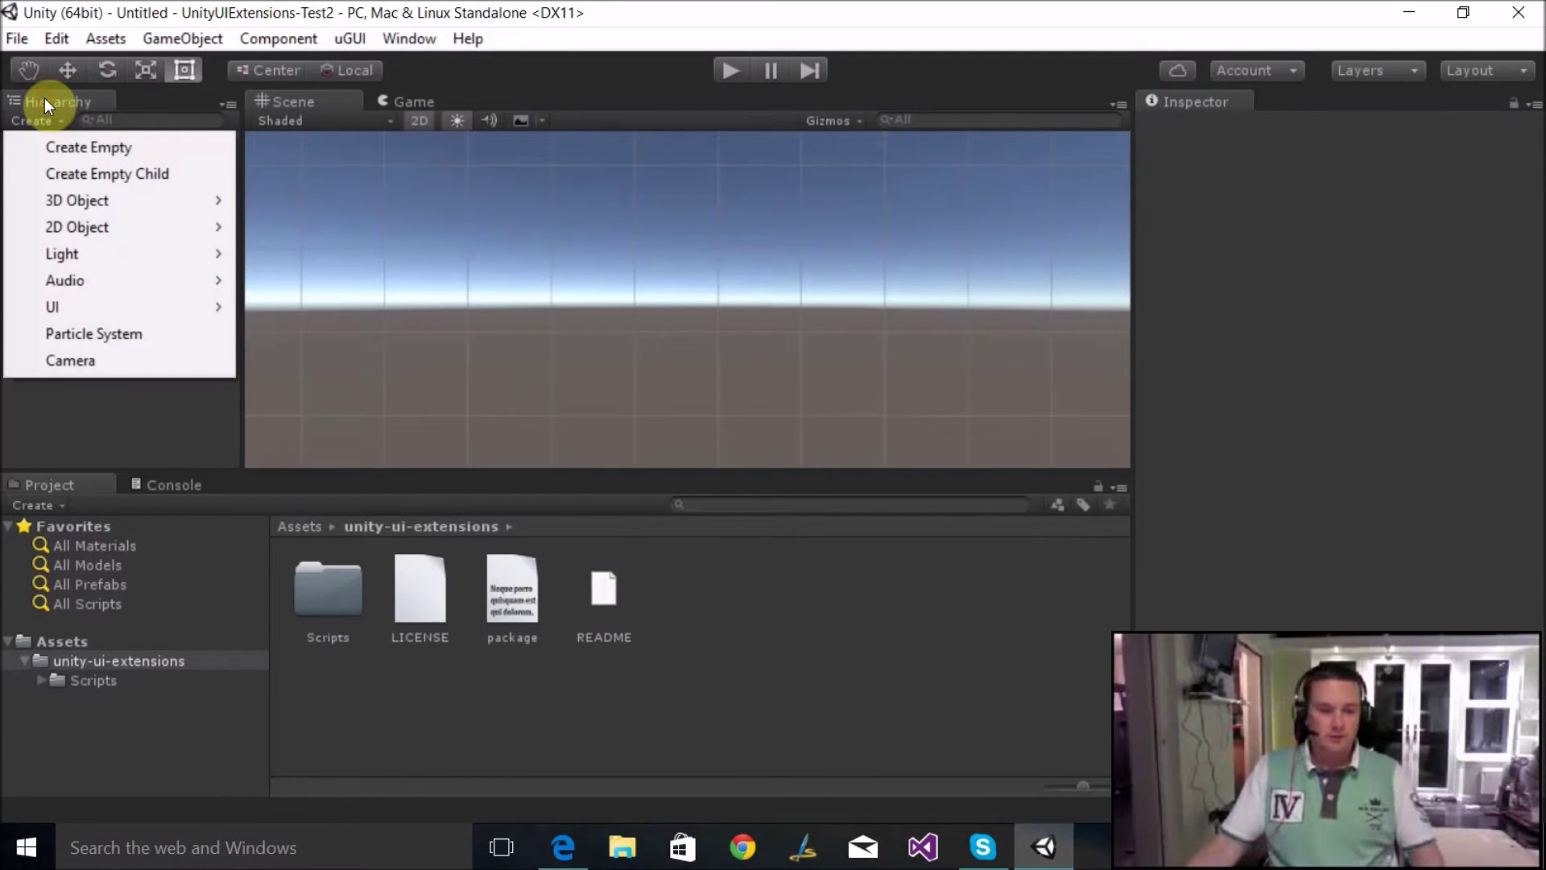
mouse_move(105, 307)
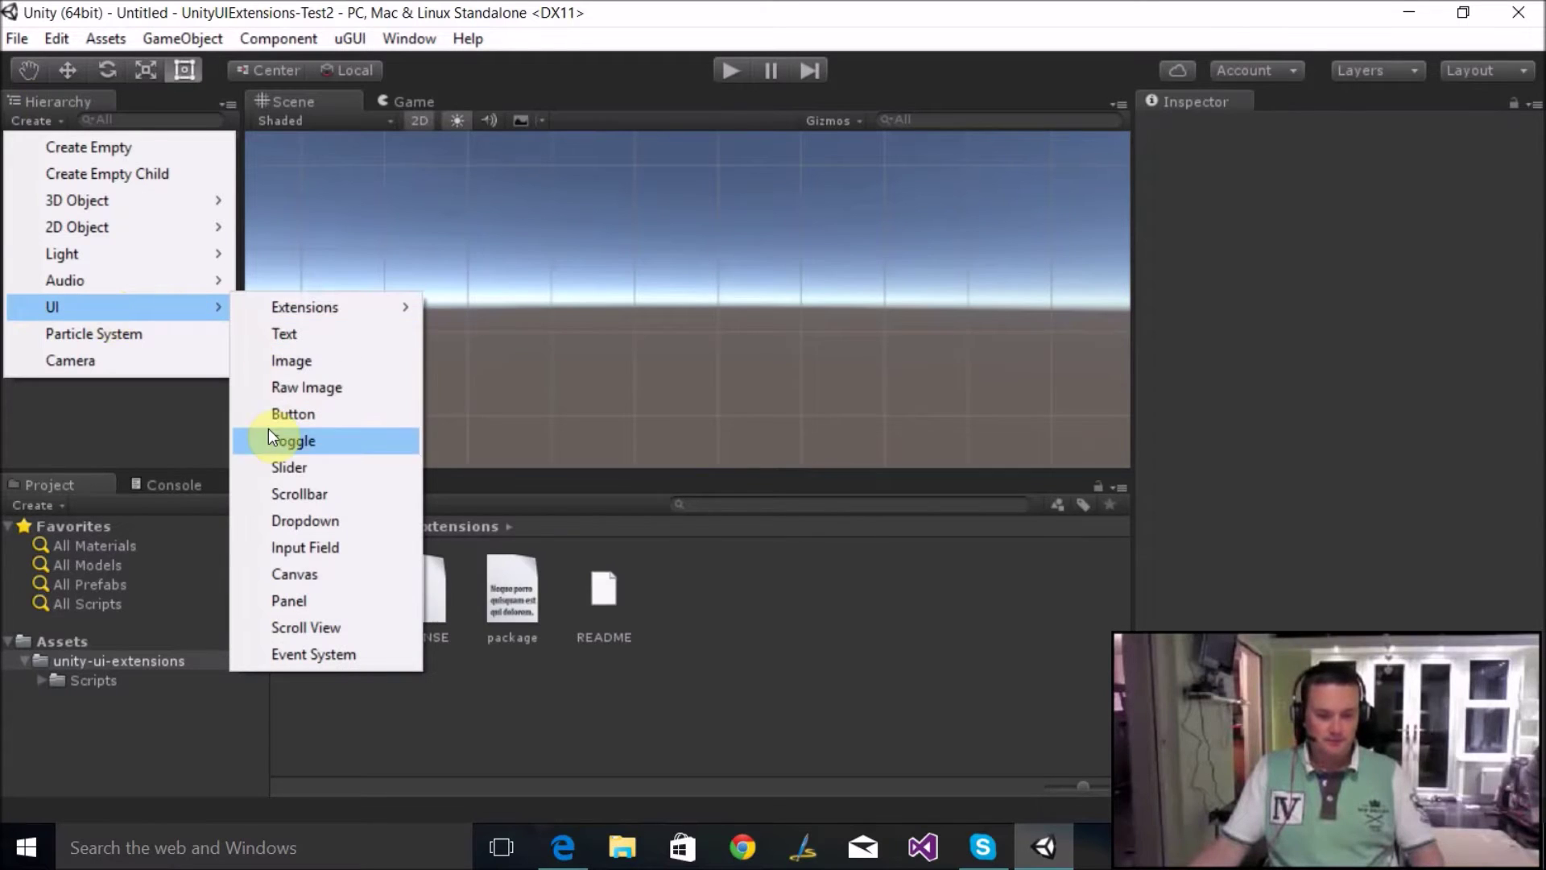
click(328, 575)
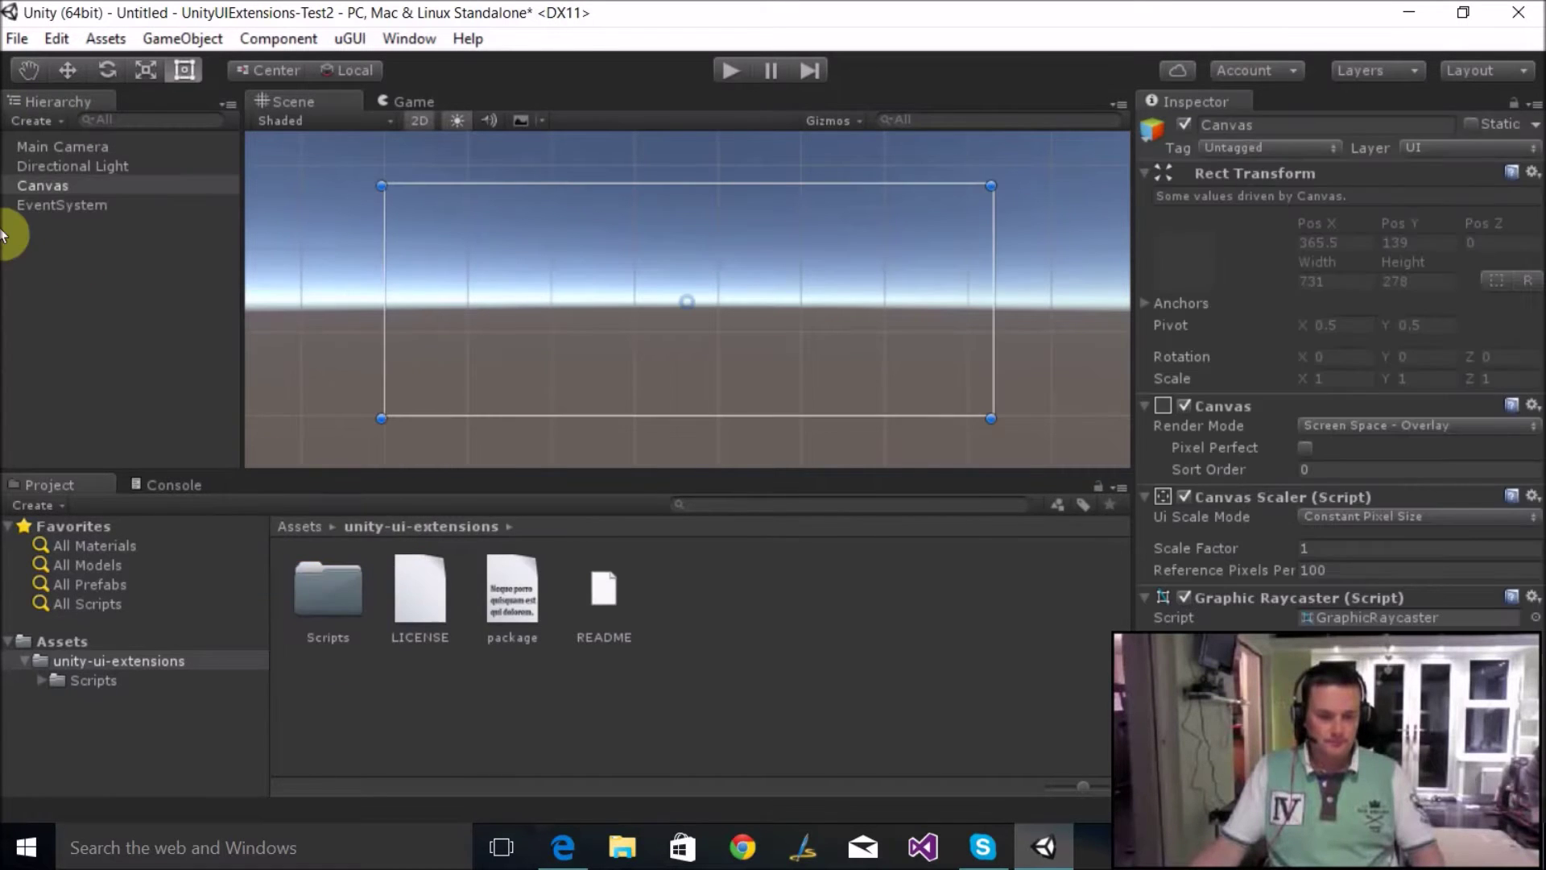
Create an empty child object under the Canvas and name it RadialLayoutGroup.
right_click(60, 187)
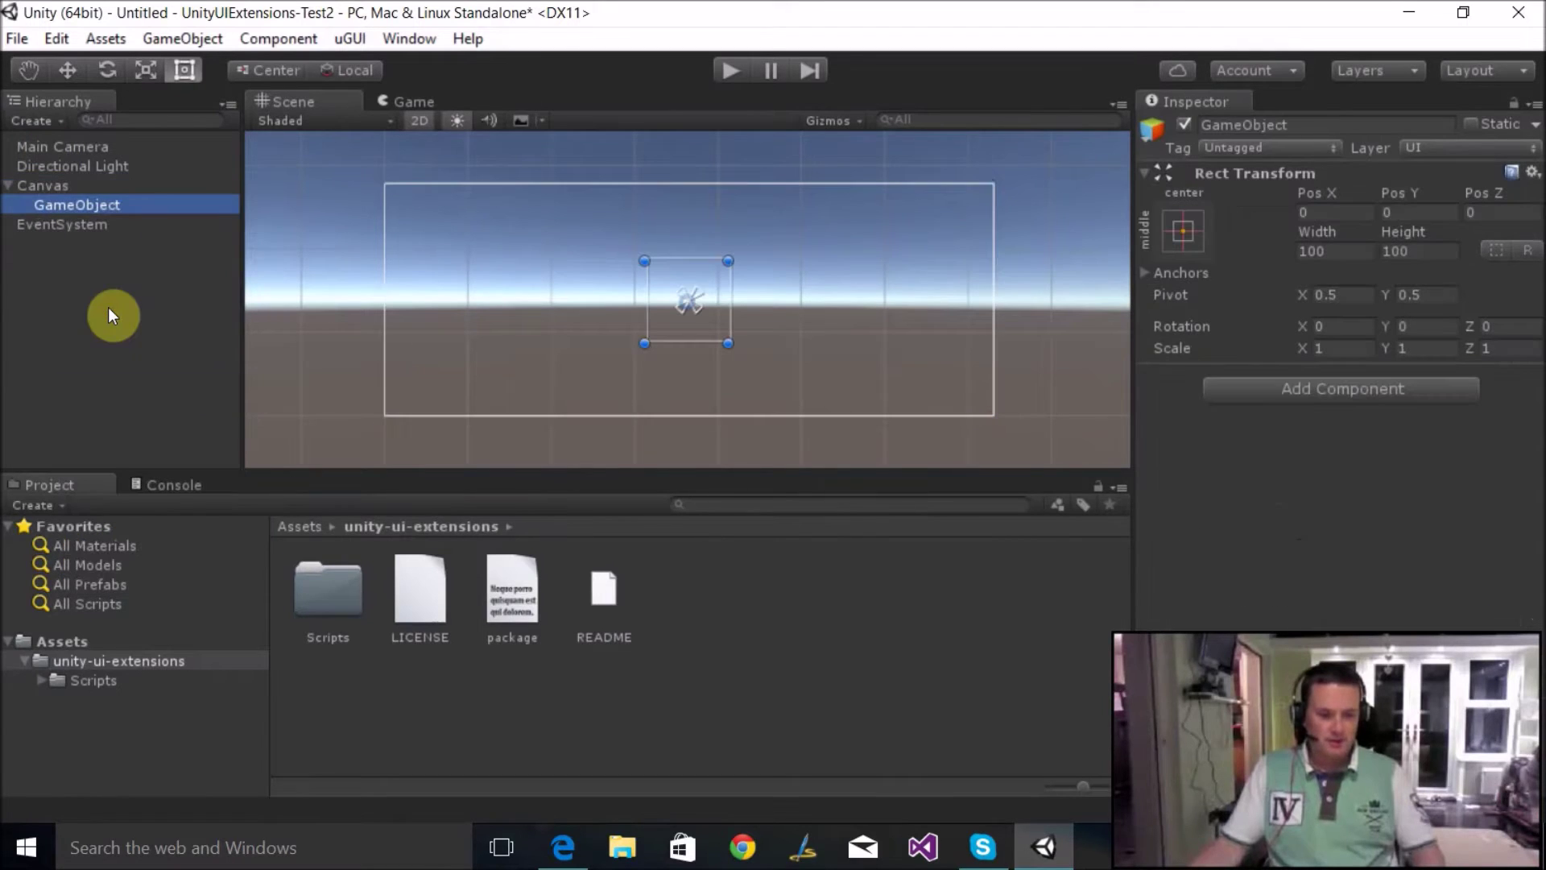
key(F2)
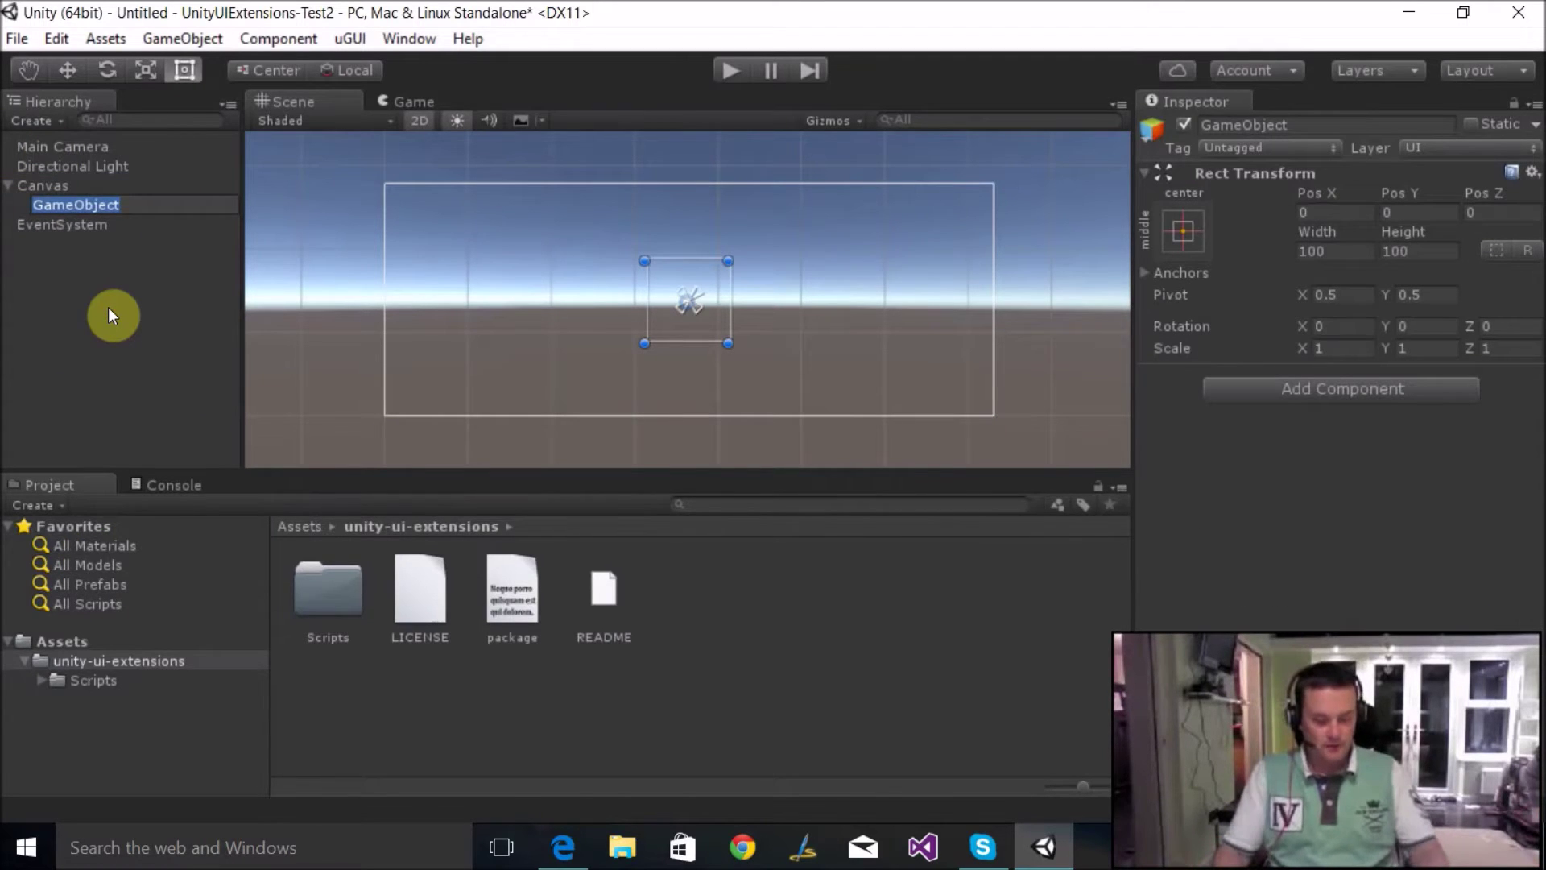
text(RadialLay)
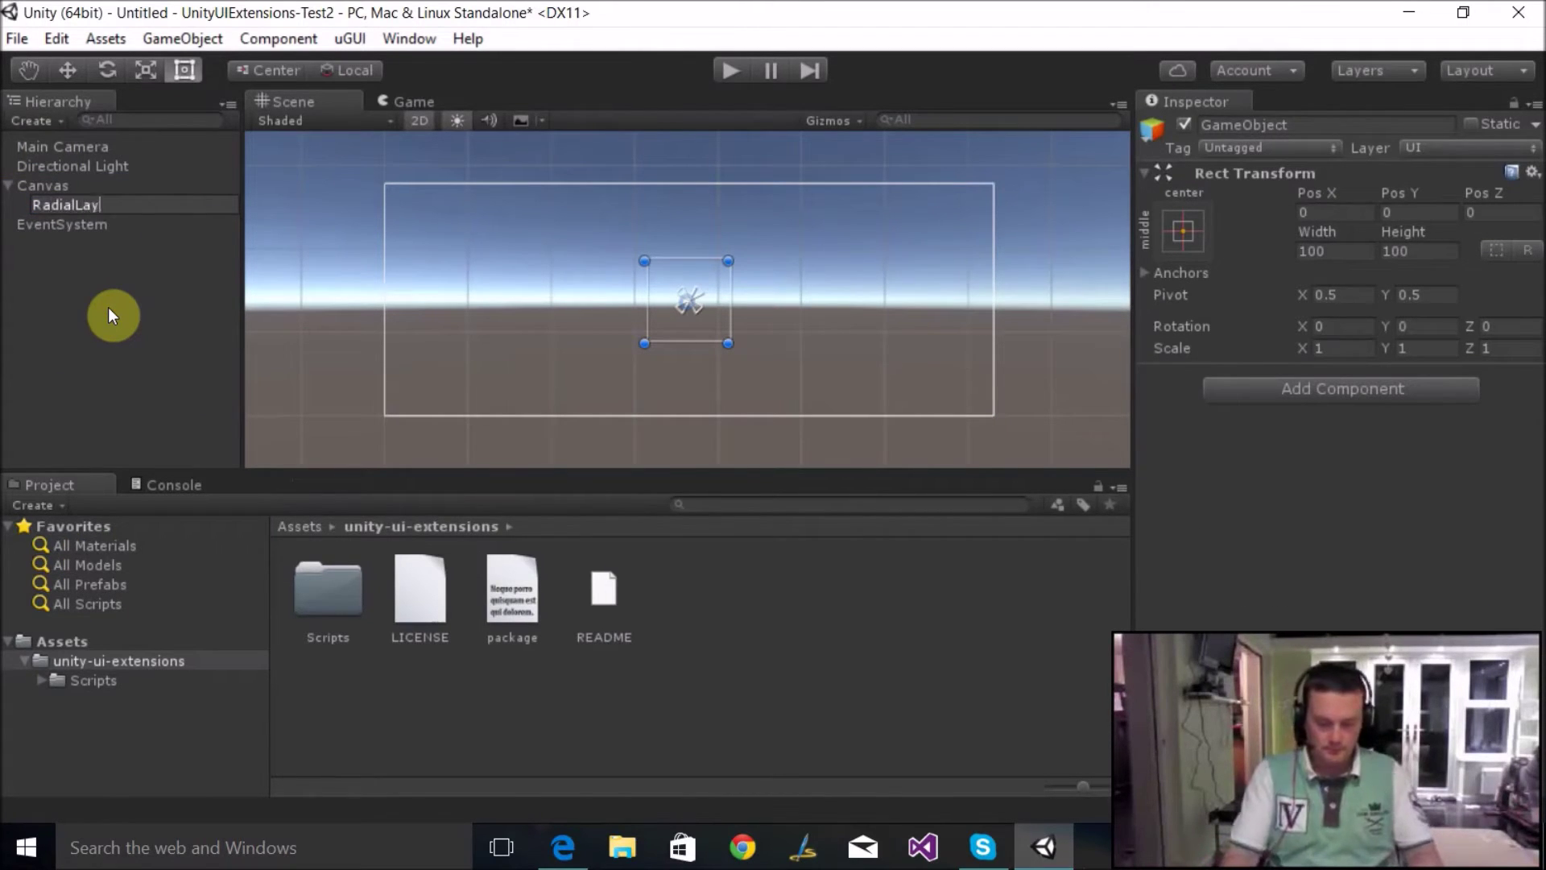
text(outGro)
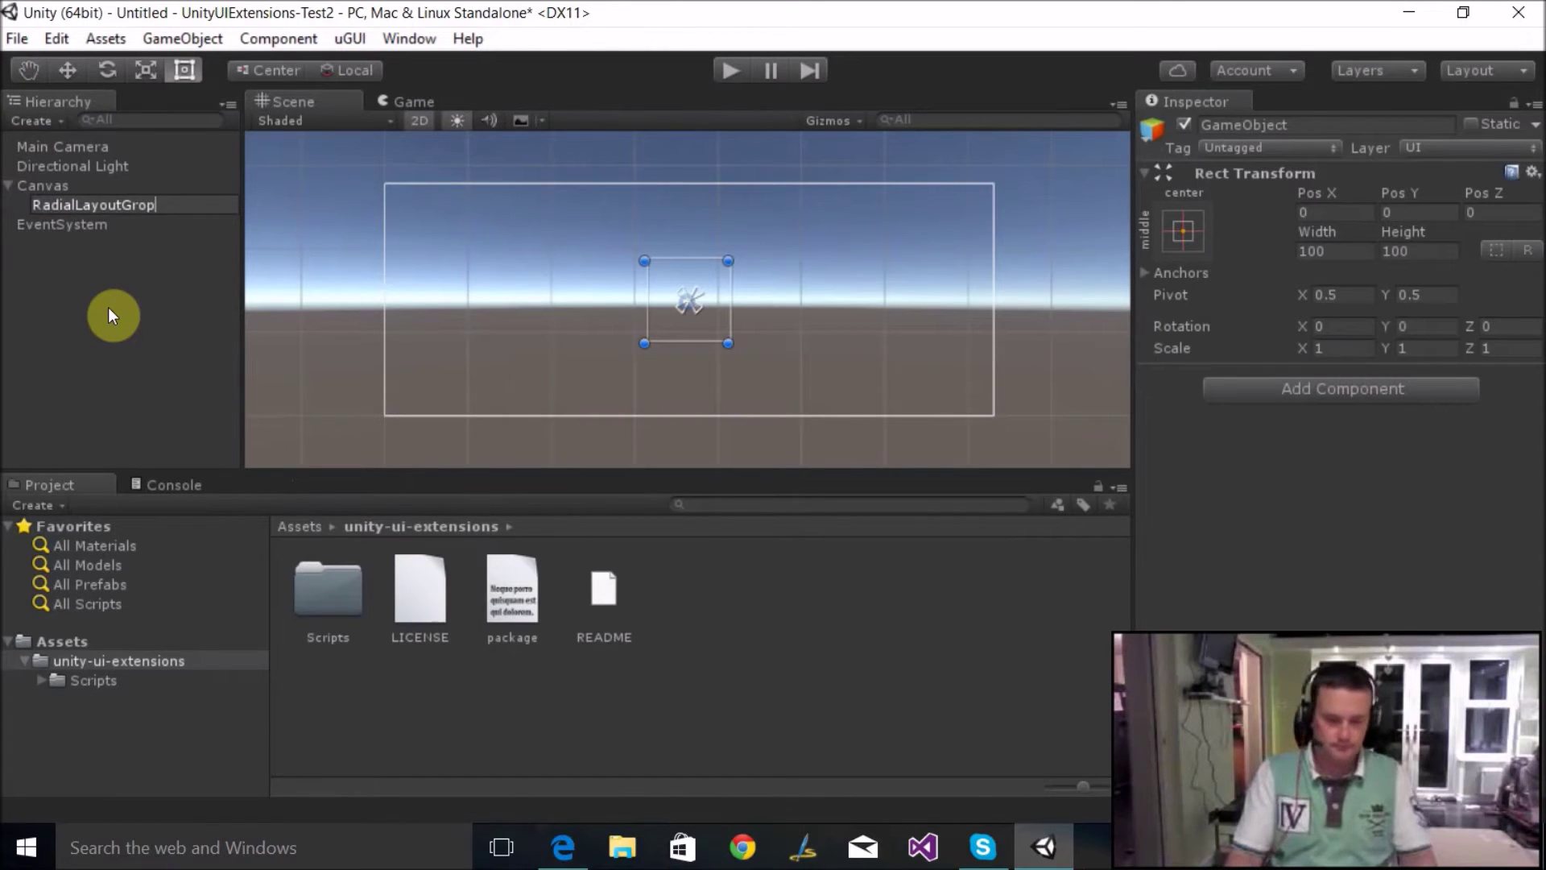
text(up)
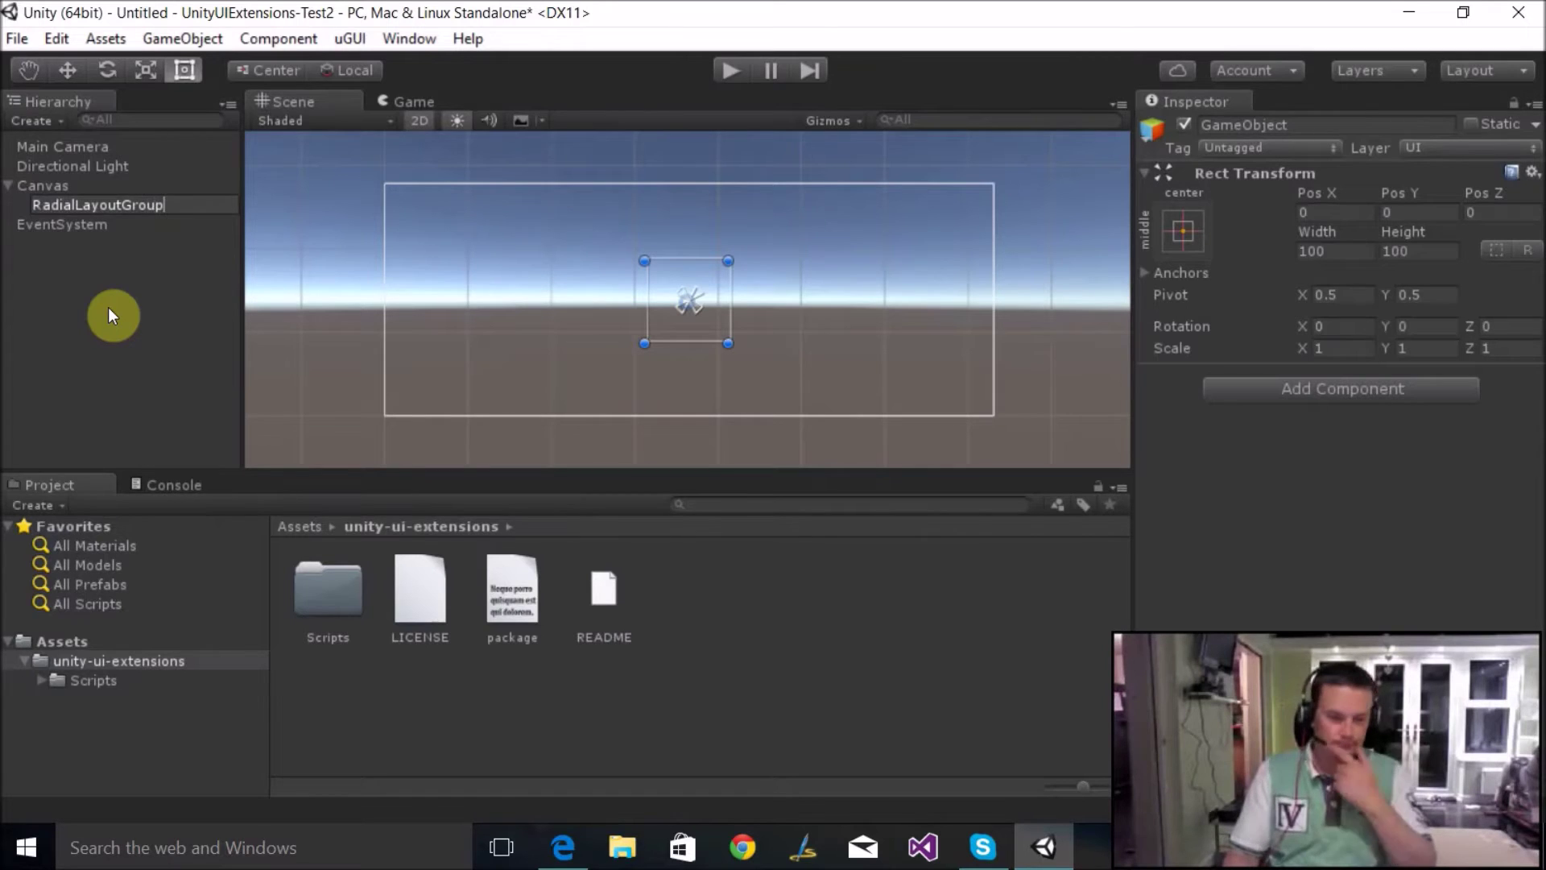
key(Return)
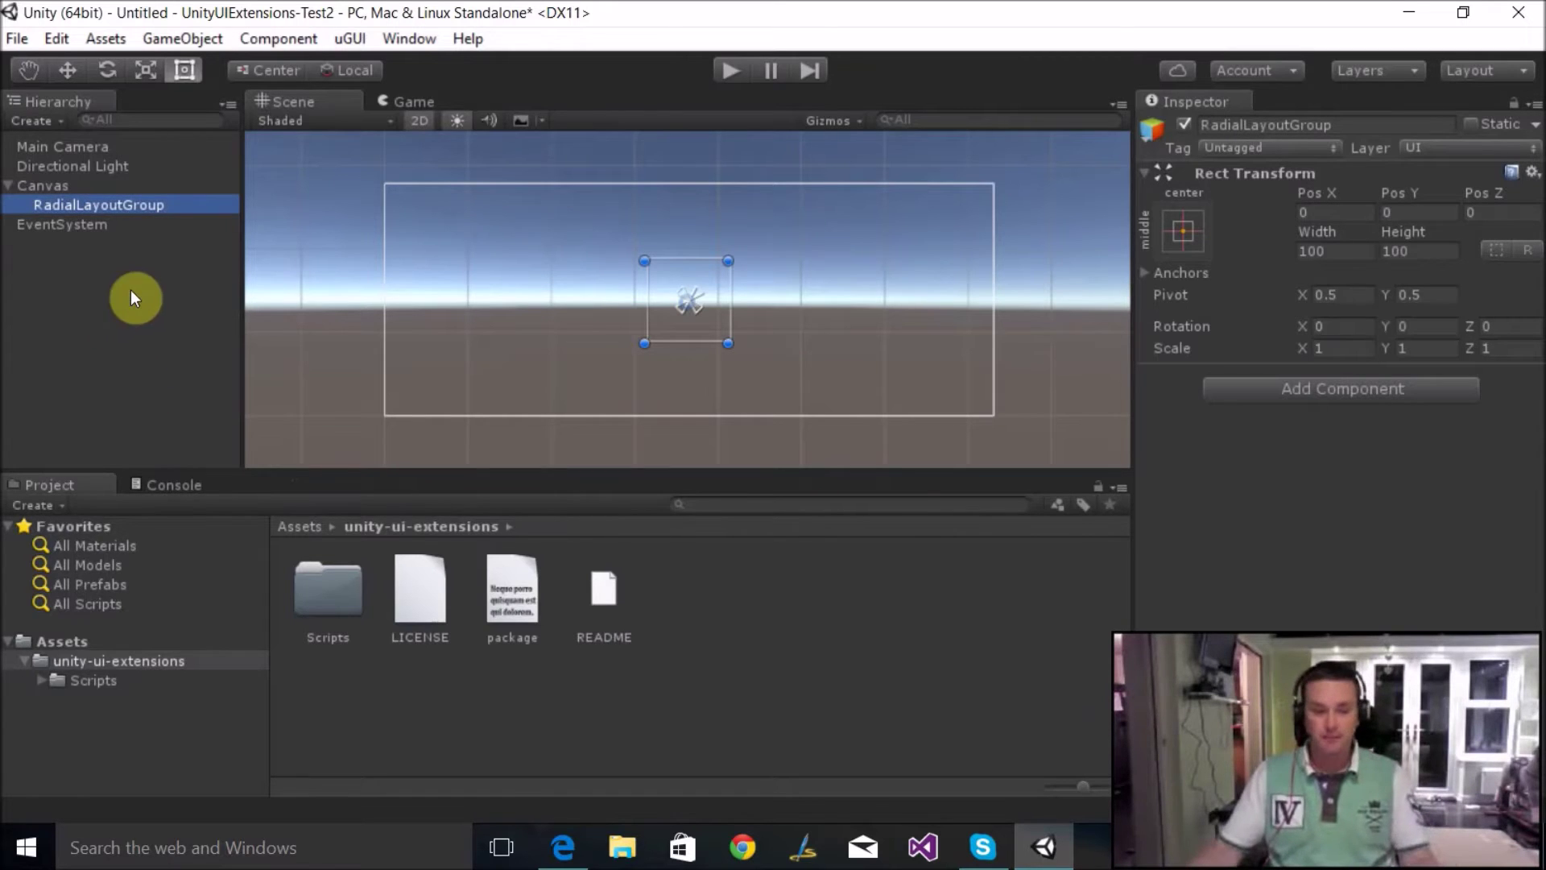
Add a UI Image under RadialLayoutGroup and assign the Knob sprite as its source image.
right_click(138, 211)
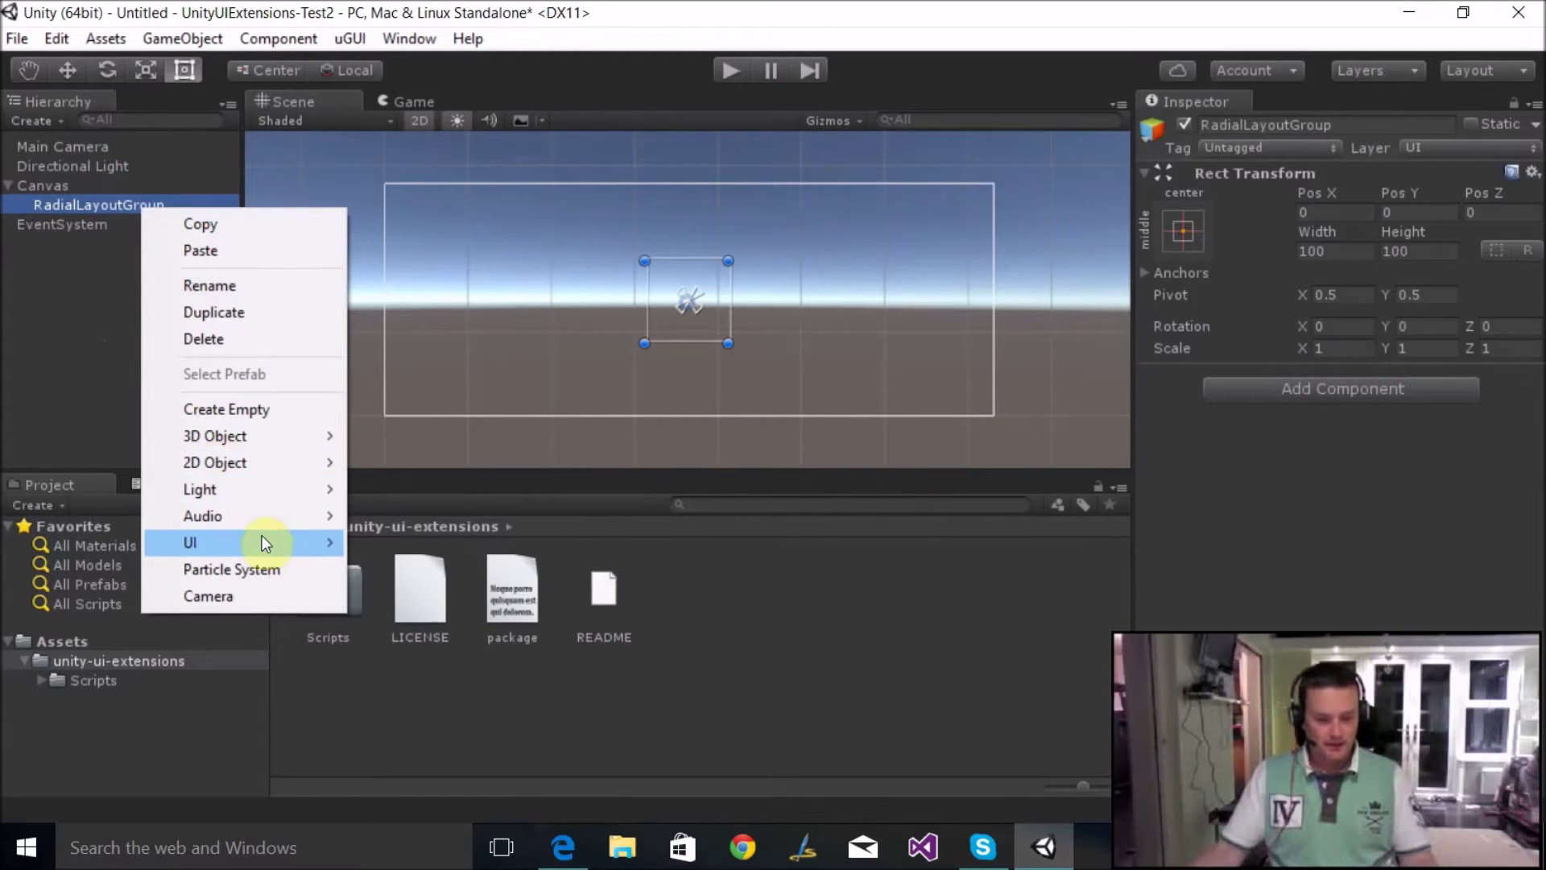
mouse_move(262, 539)
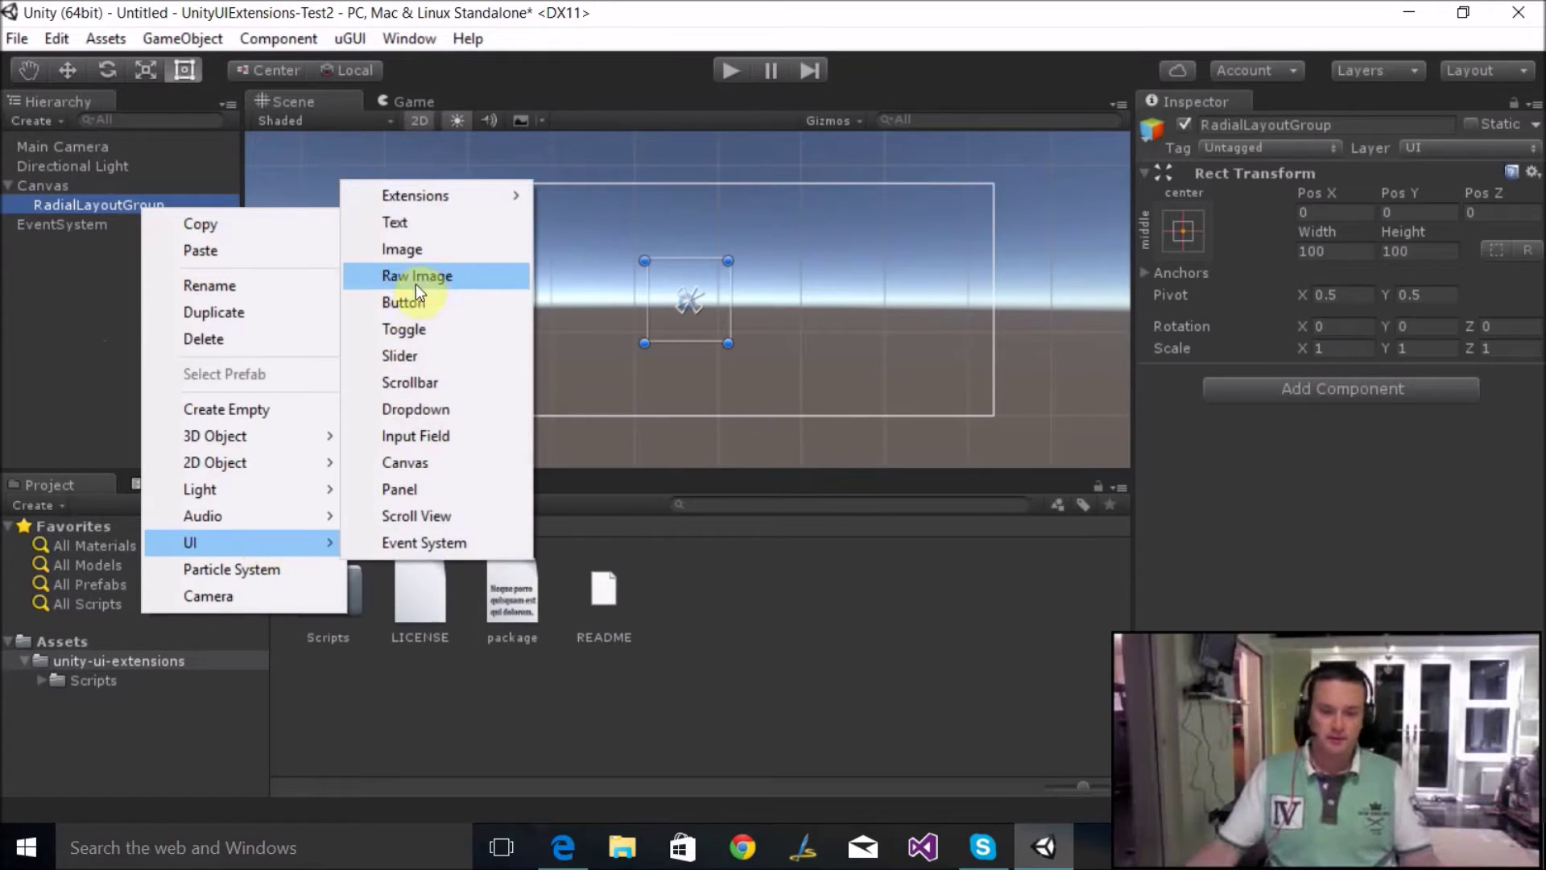
click(402, 249)
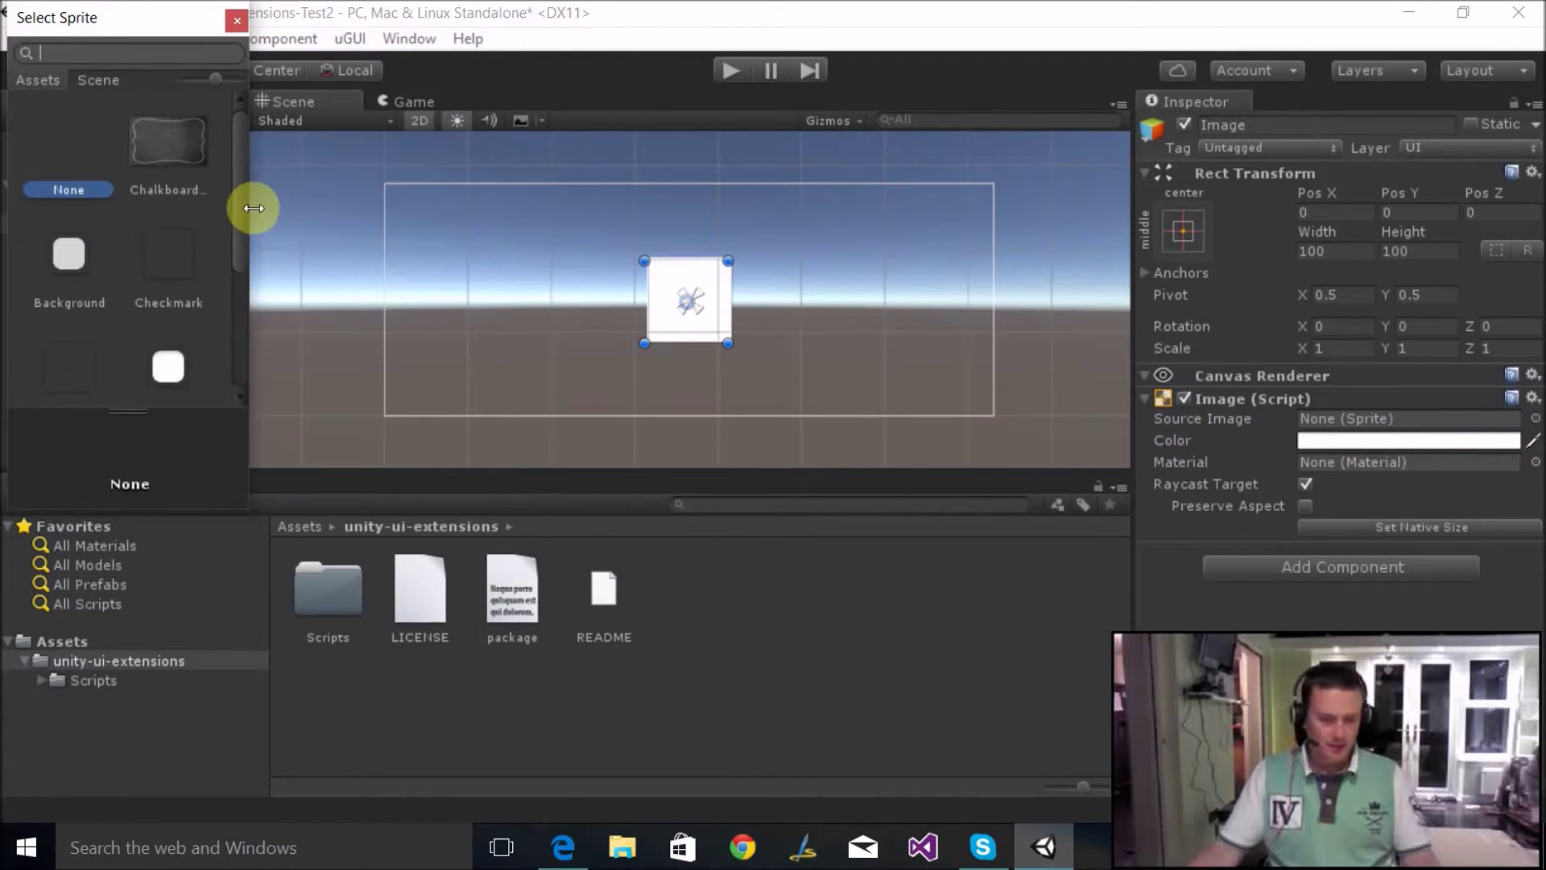
scroll(244, 288, down, 2)
scroll(245, 288, down, 1)
click(65, 272)
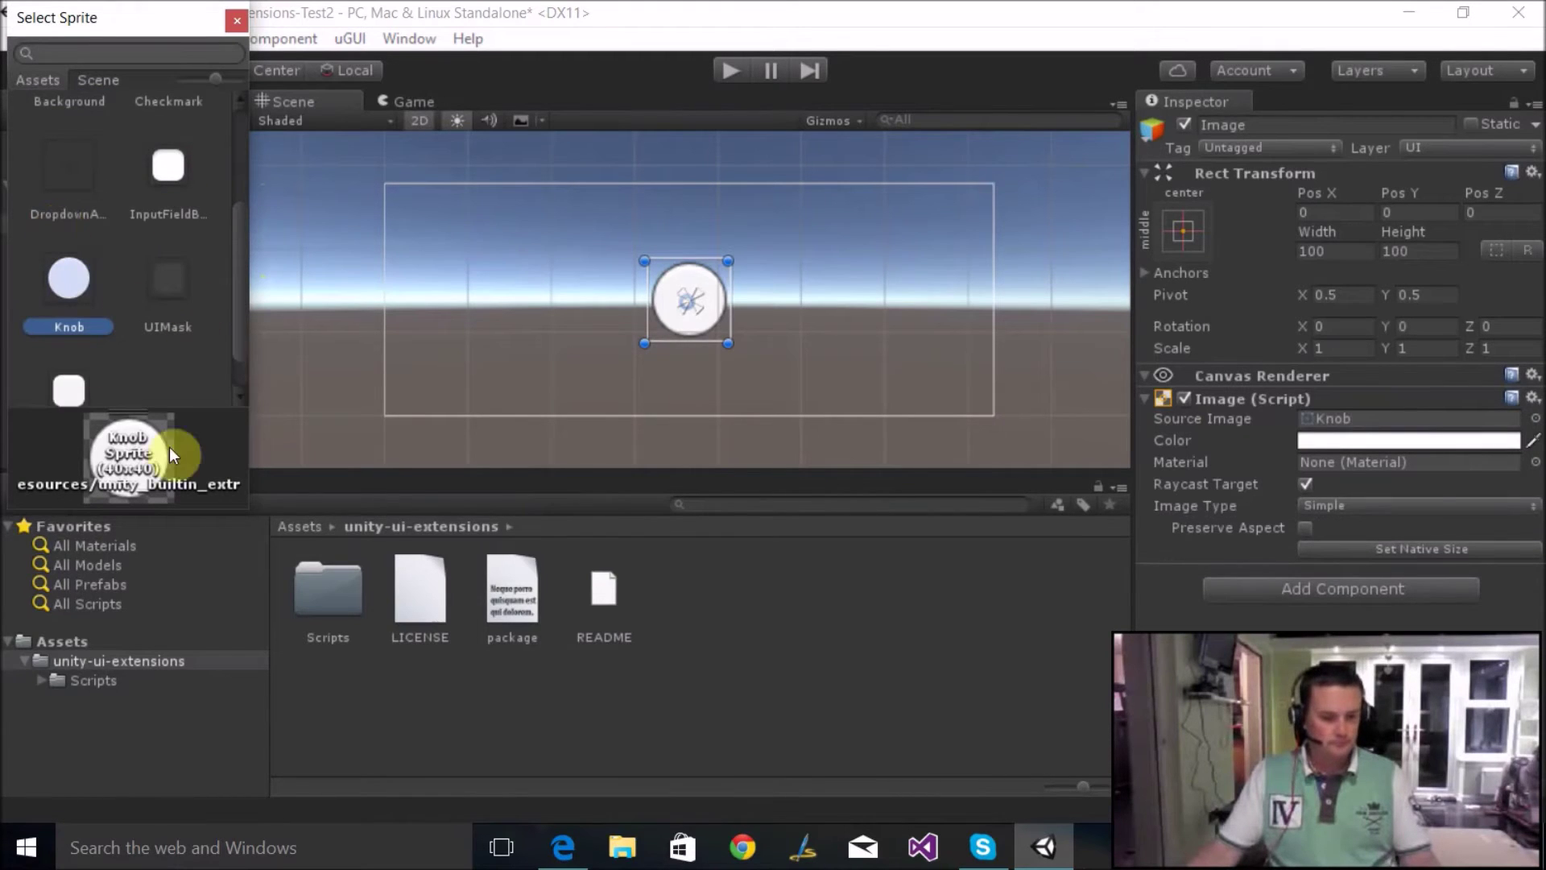
click(71, 283)
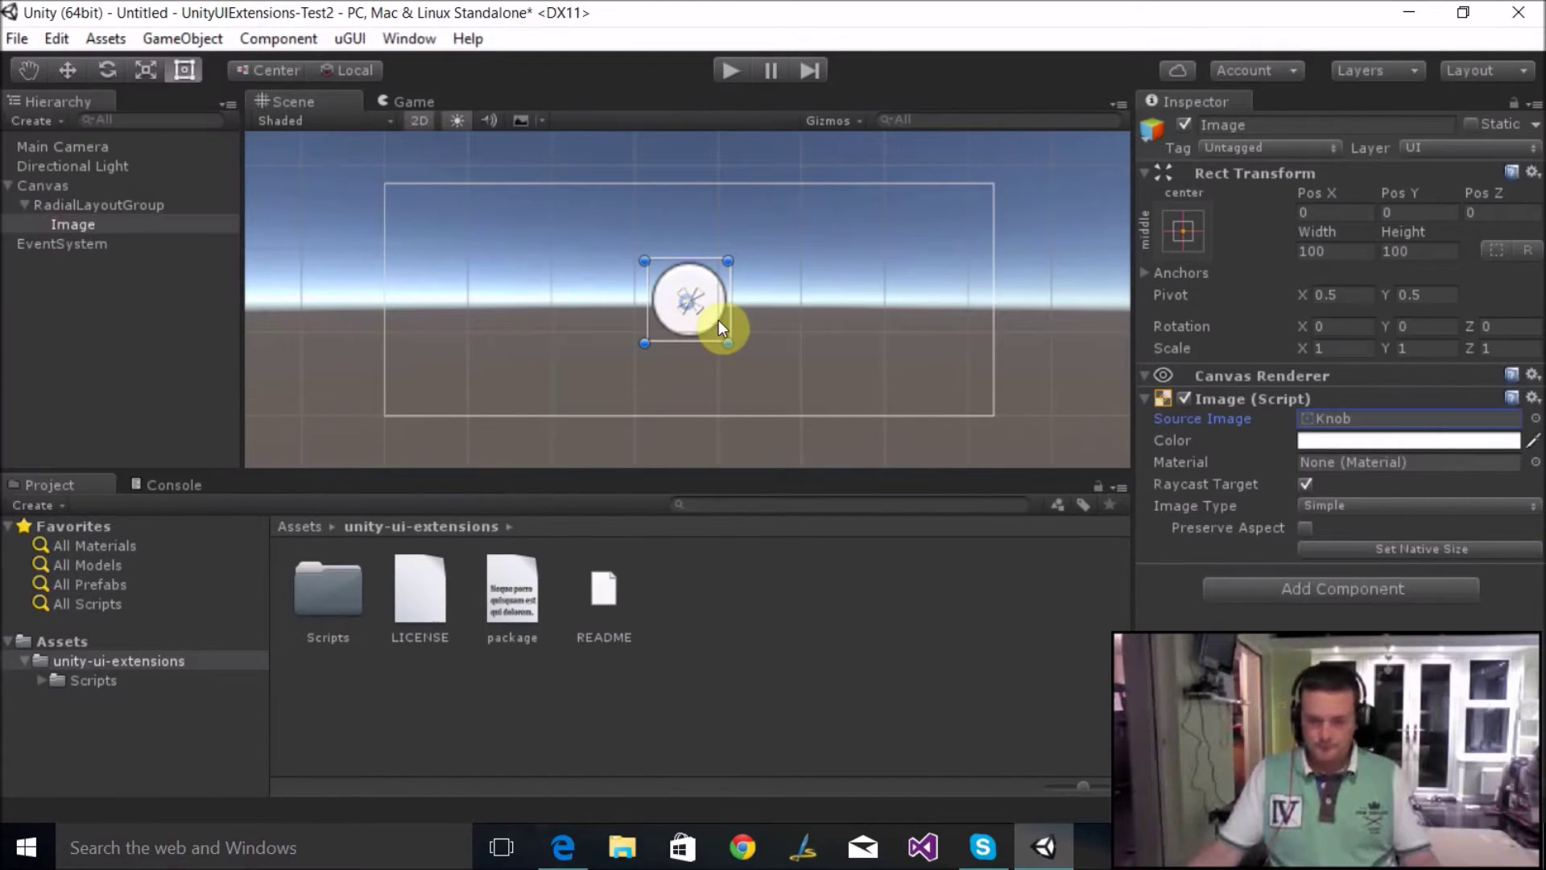
Shrink the knob image to about 50 × 50 and duplicate it eleven times within RadialLayoutGroup.
drag(728, 344, 686, 303)
click(90, 224)
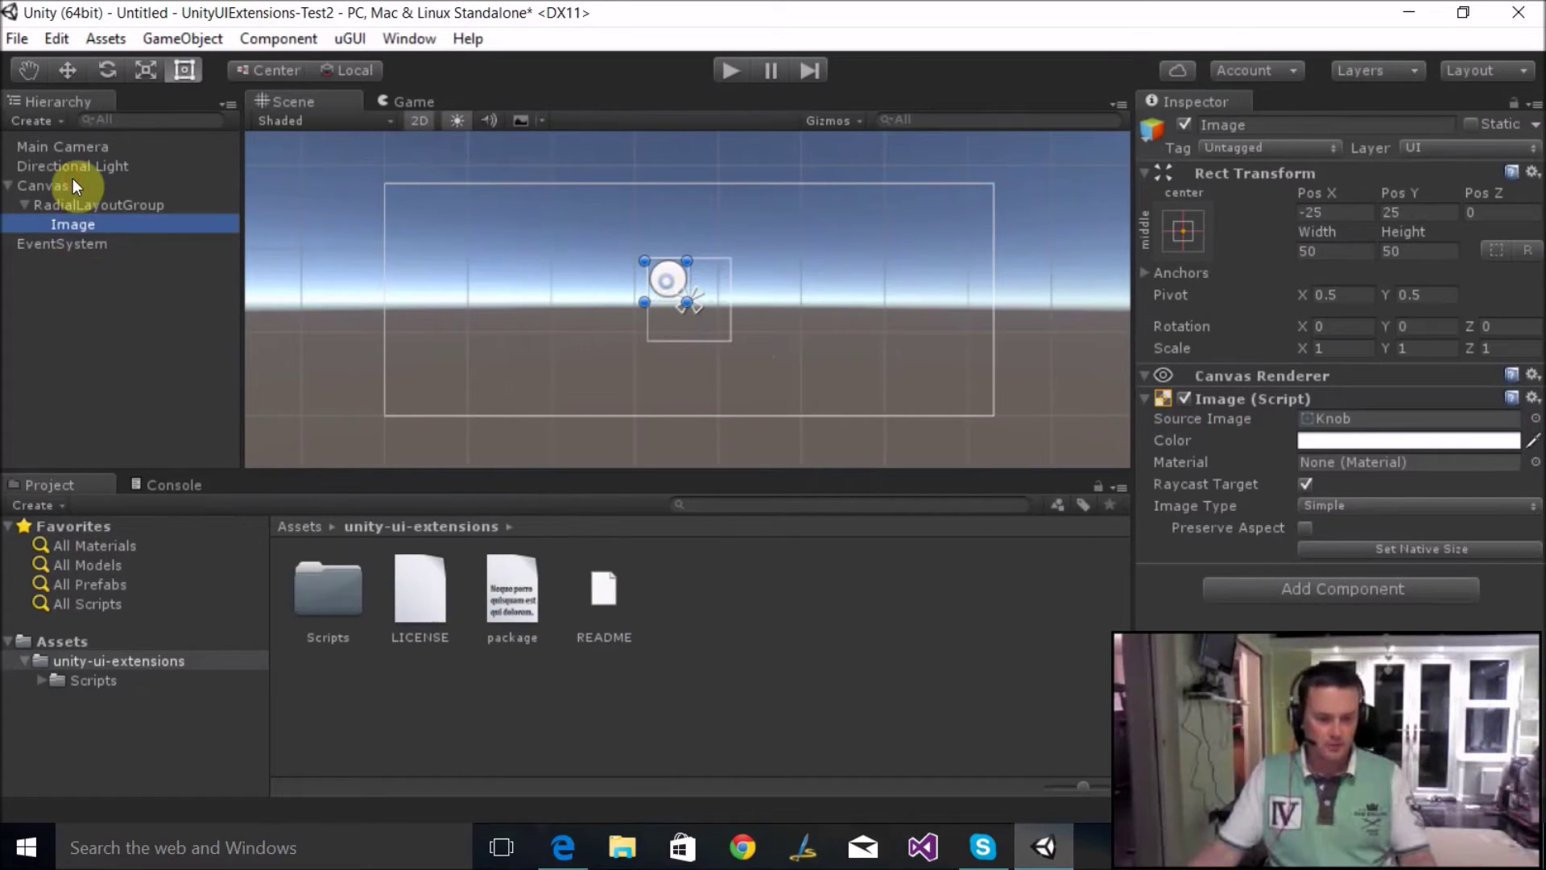
key(ctrl+d)
key(ctrl+d)
key(ctrl+d)
key(ctrl+d)
key(ctrl+d)
key(ctrl+d)
key(ctrl+d)
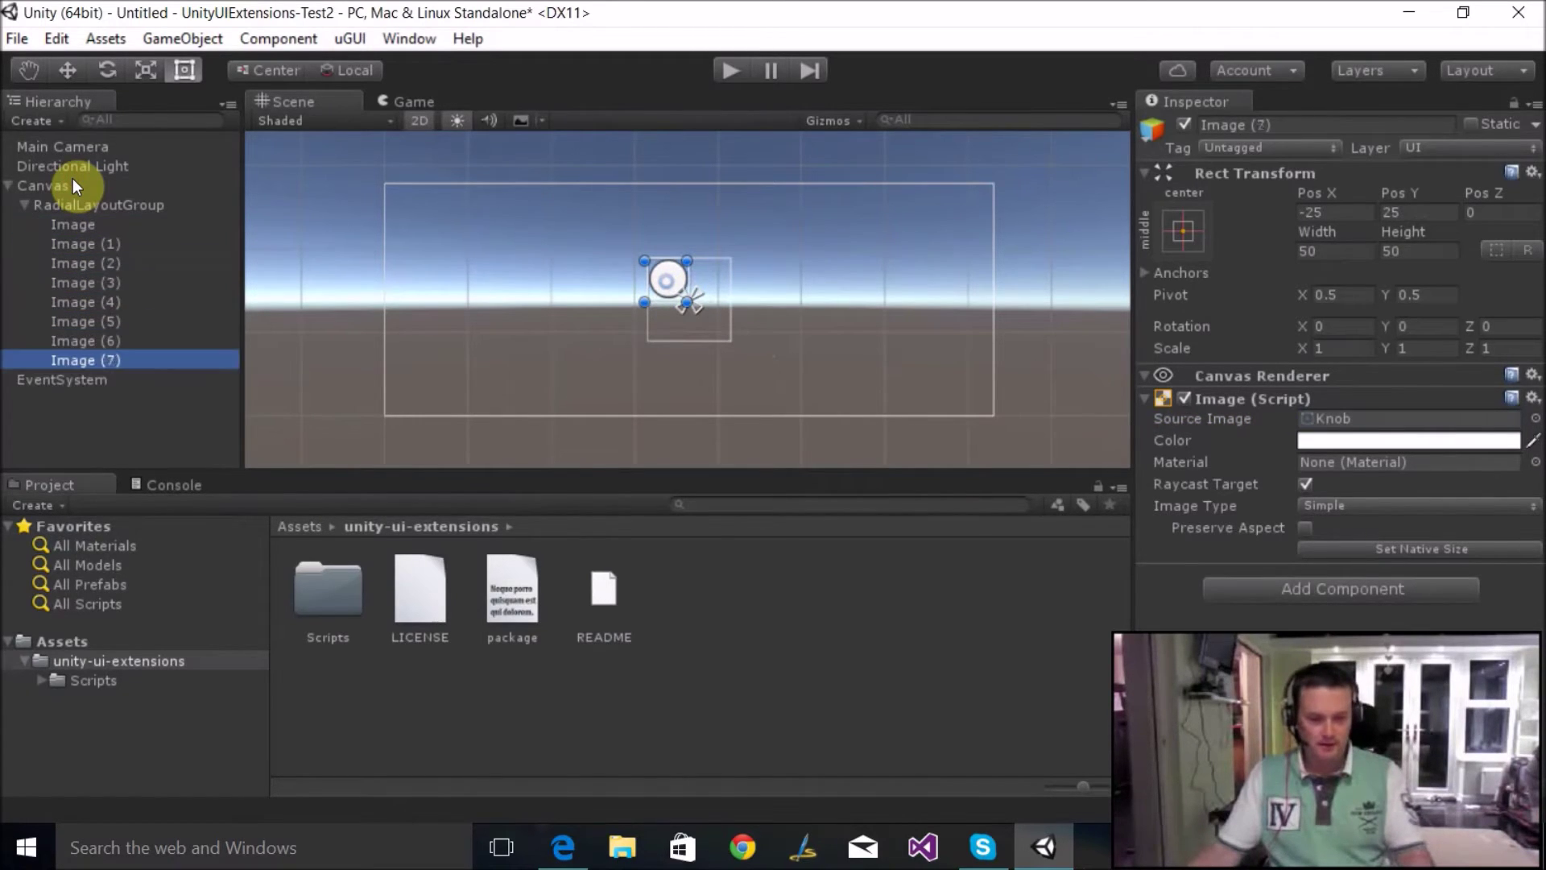
key(ctrl+d)
key(ctrl+d)
key(ctrl+d)
key(ctrl+d)
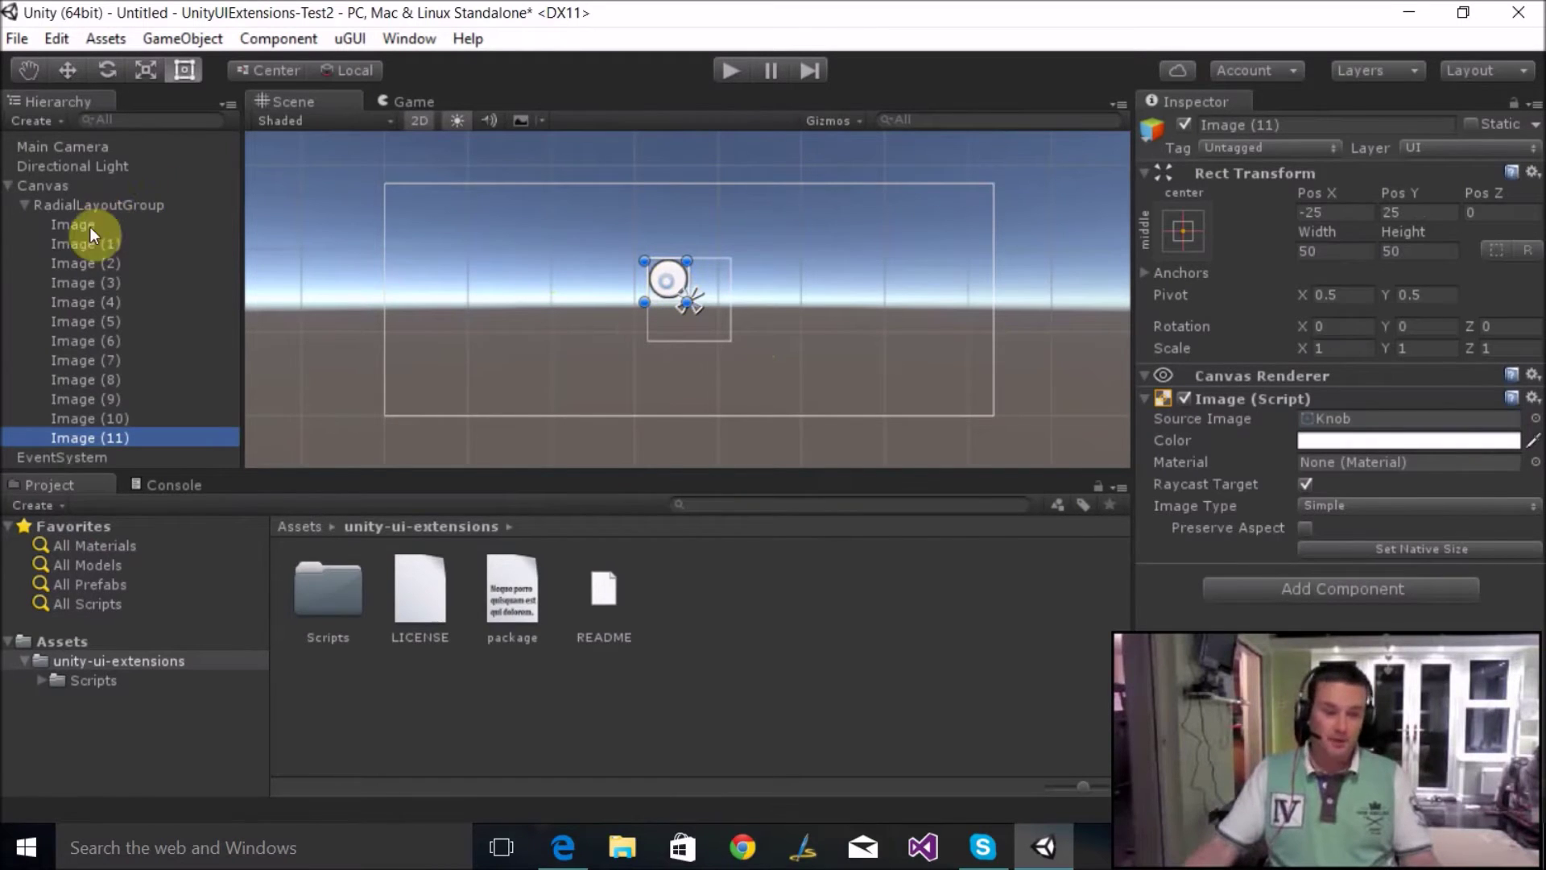
Add the Radial Layout script component to RadialLayoutGroup.
click(89, 205)
click(1298, 394)
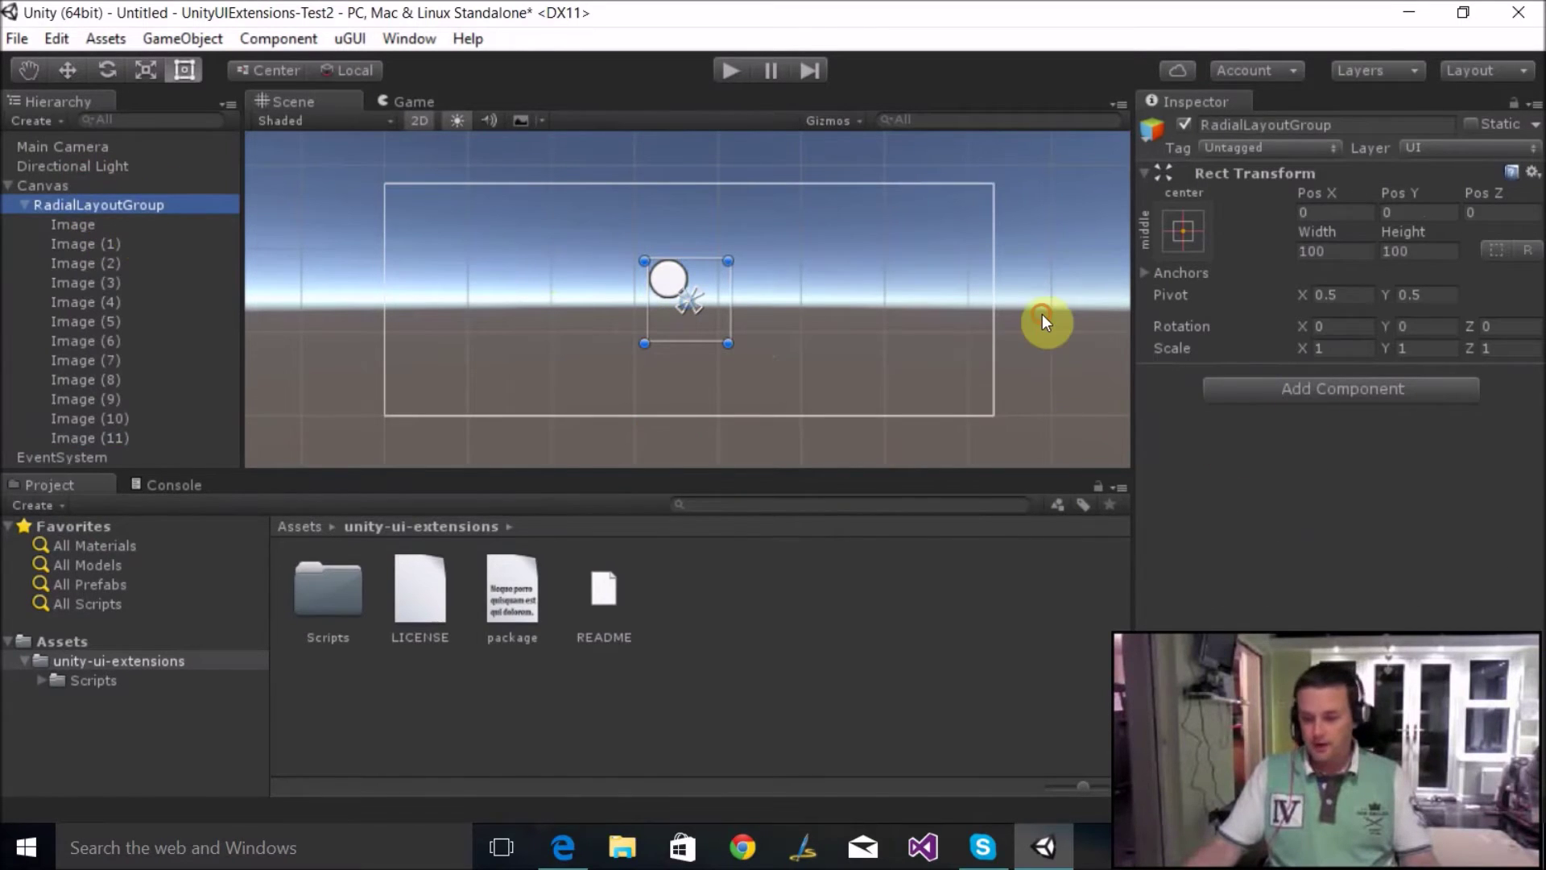
click(1312, 484)
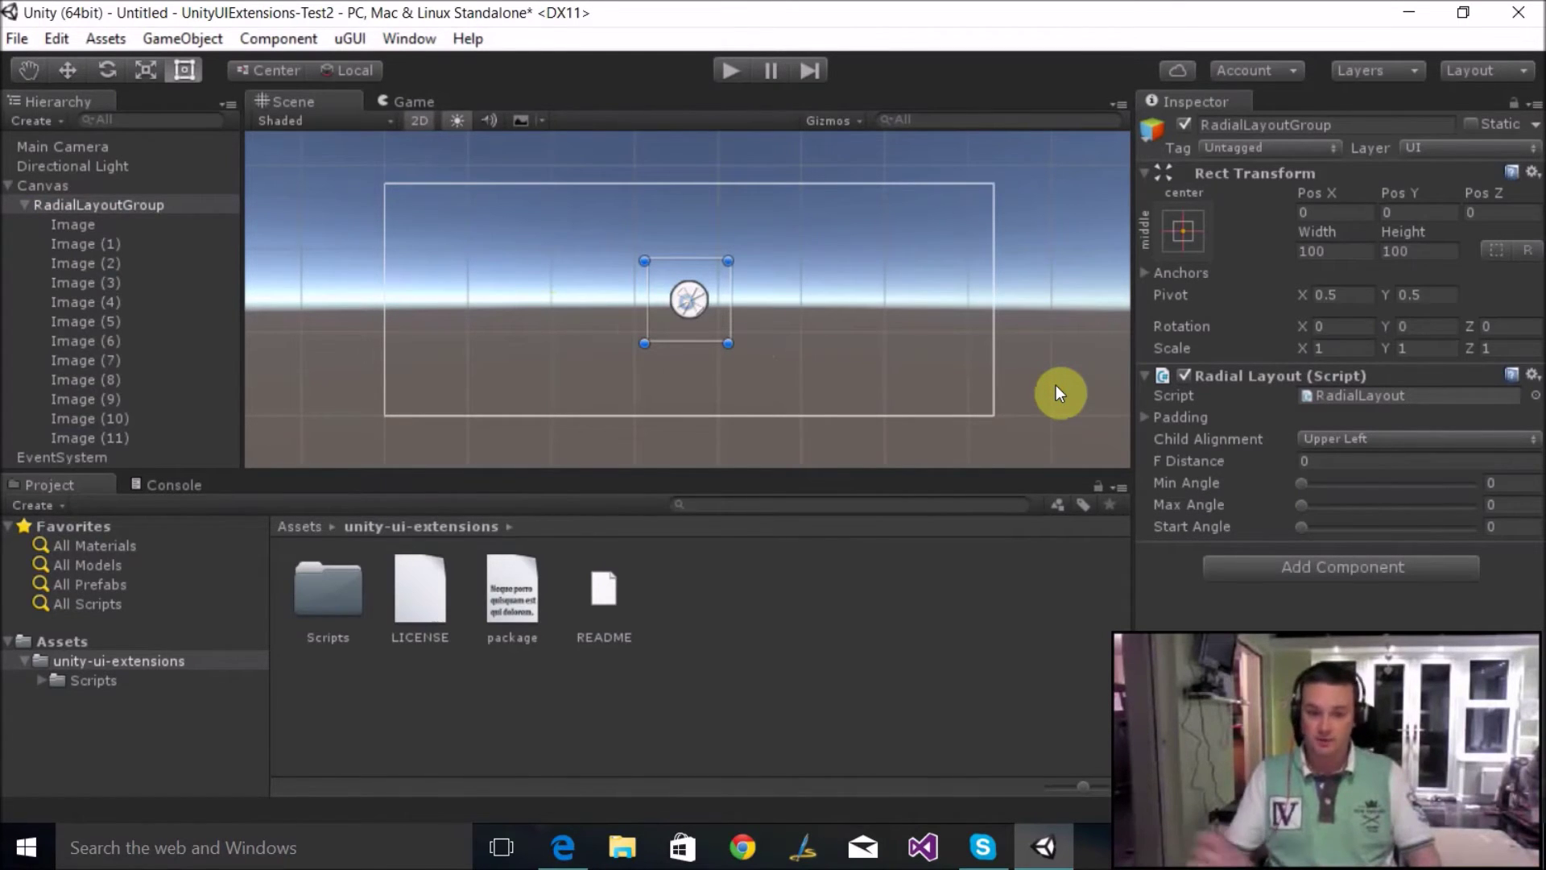
Try several F Distance values on the Radial Layout component, starting with 20 and ending with 75.
click(1296, 461)
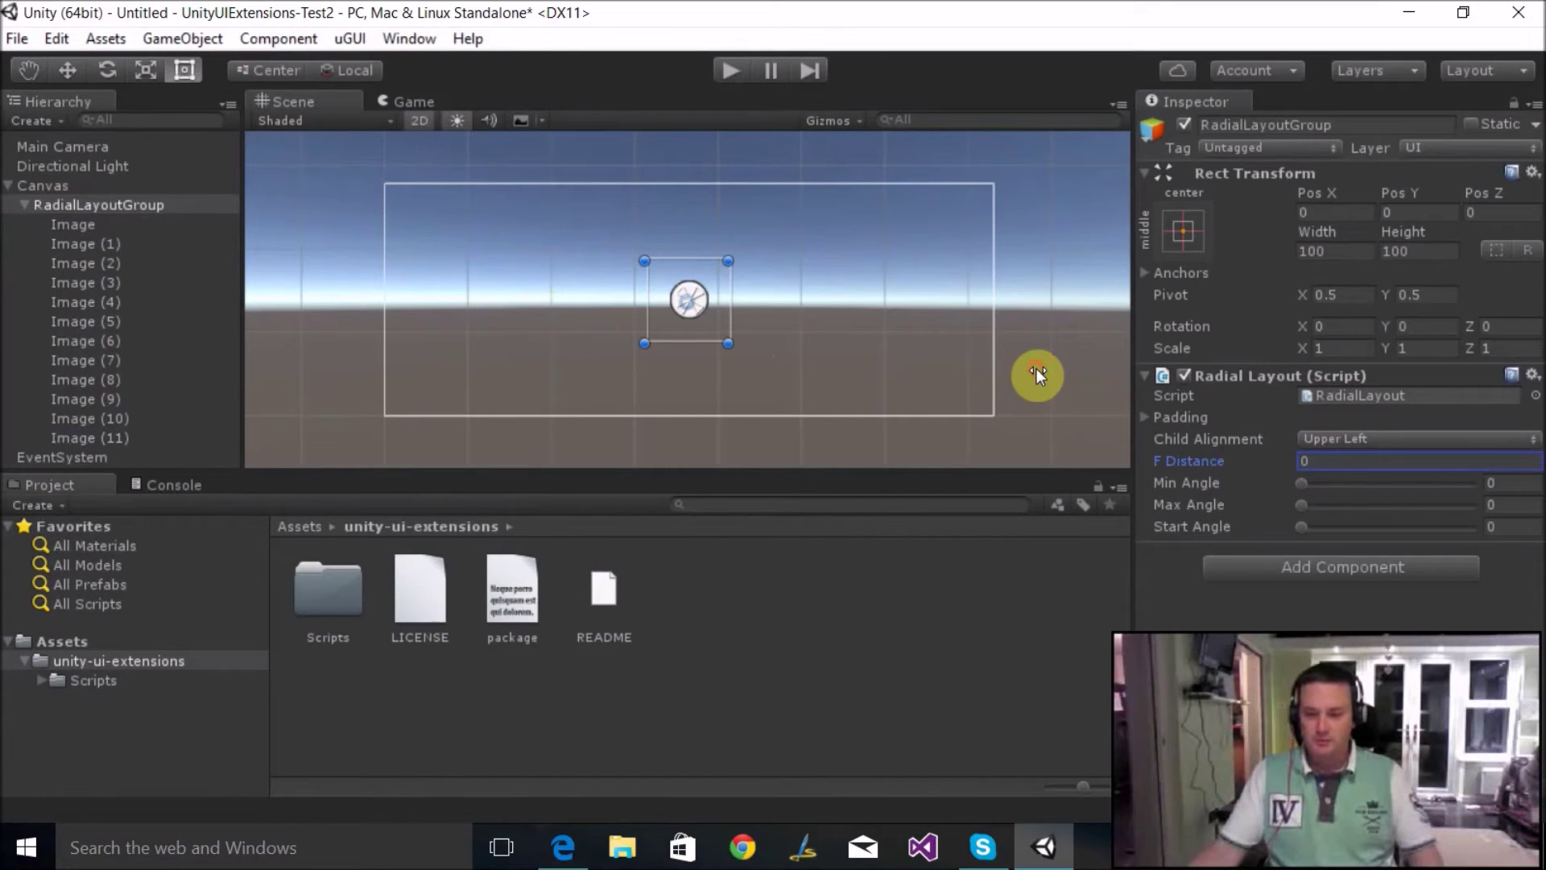
text(20)
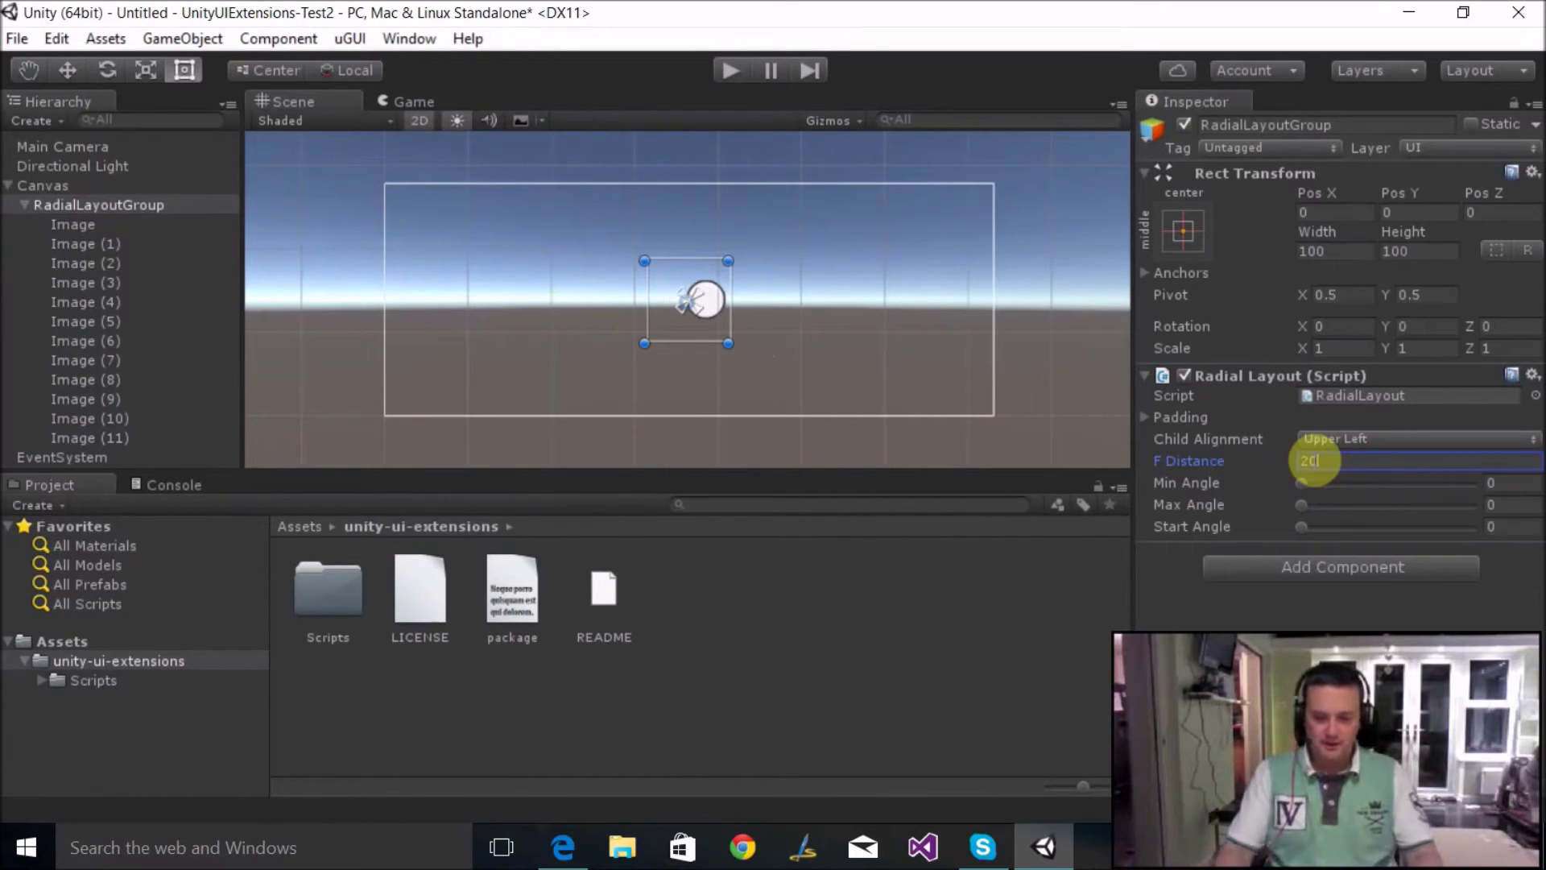
drag(1036, 372, 976, 438)
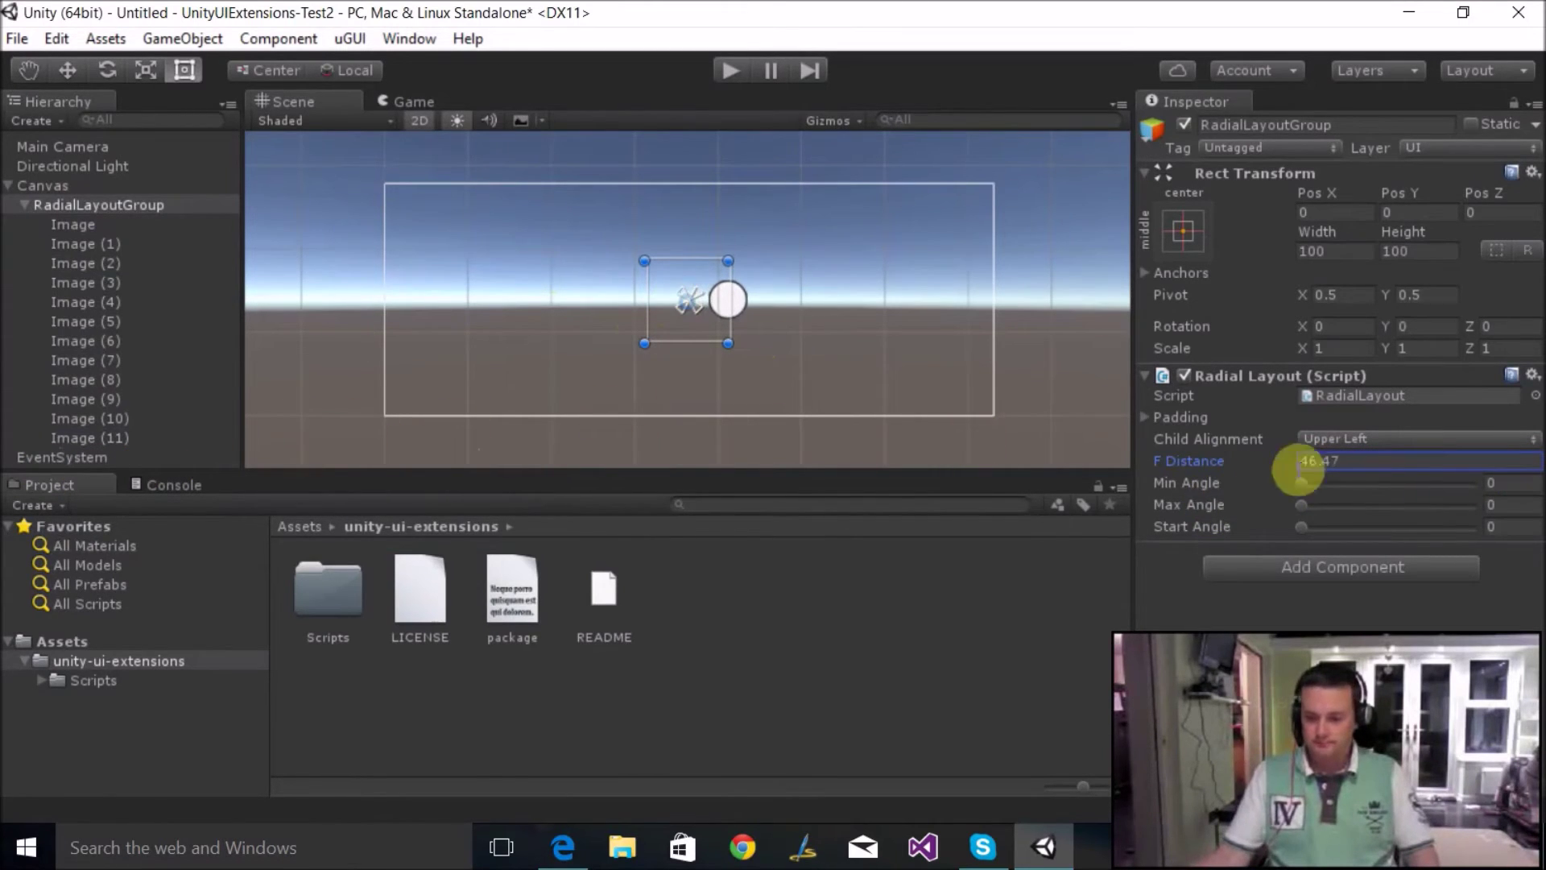
click(1354, 461)
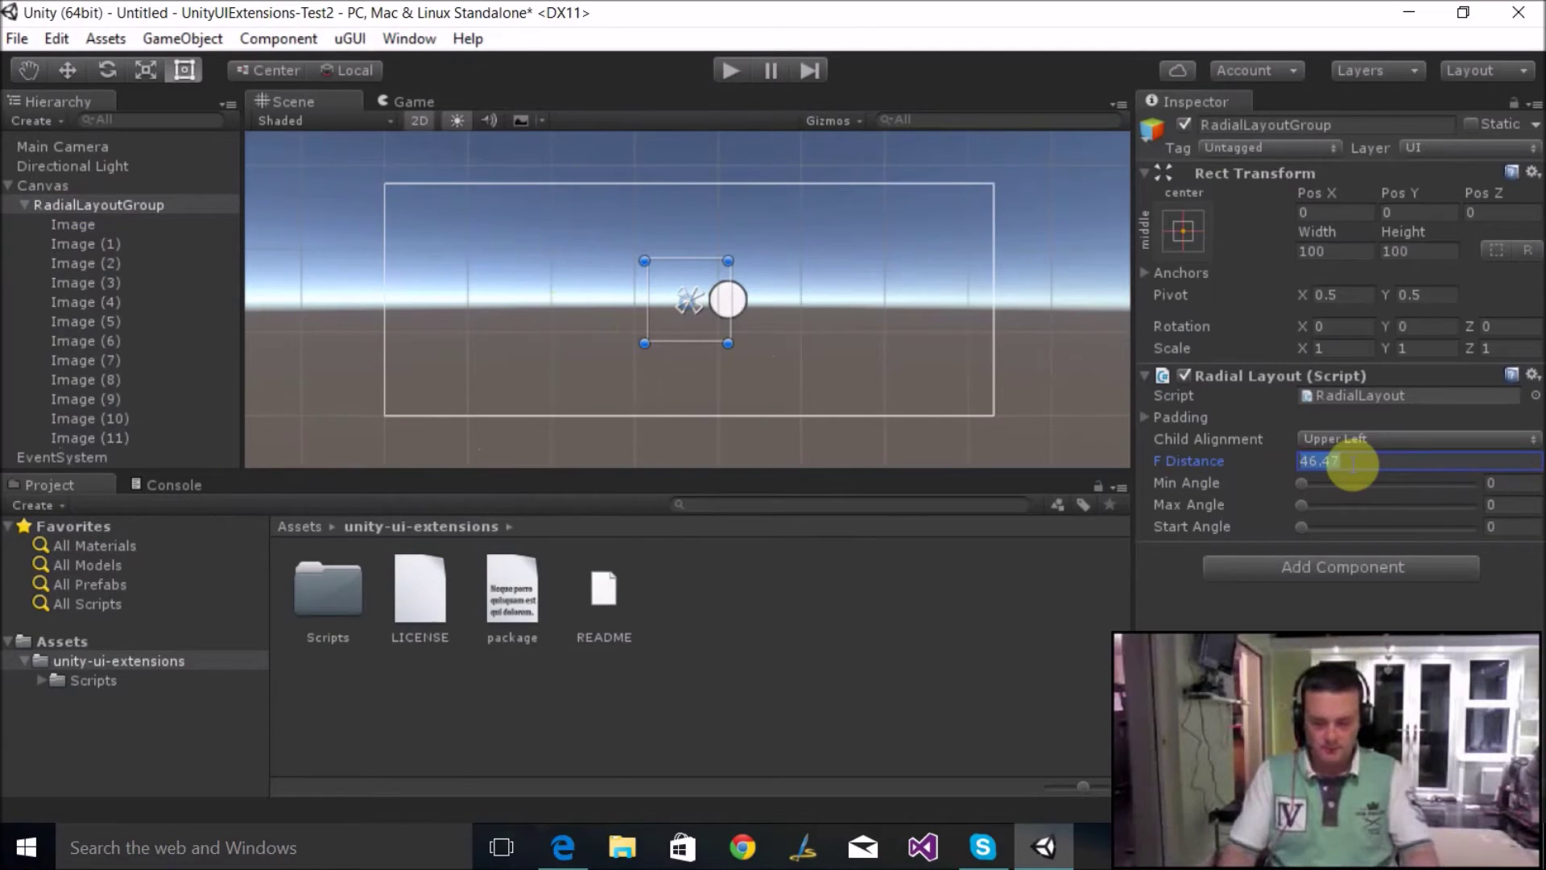
text(75)
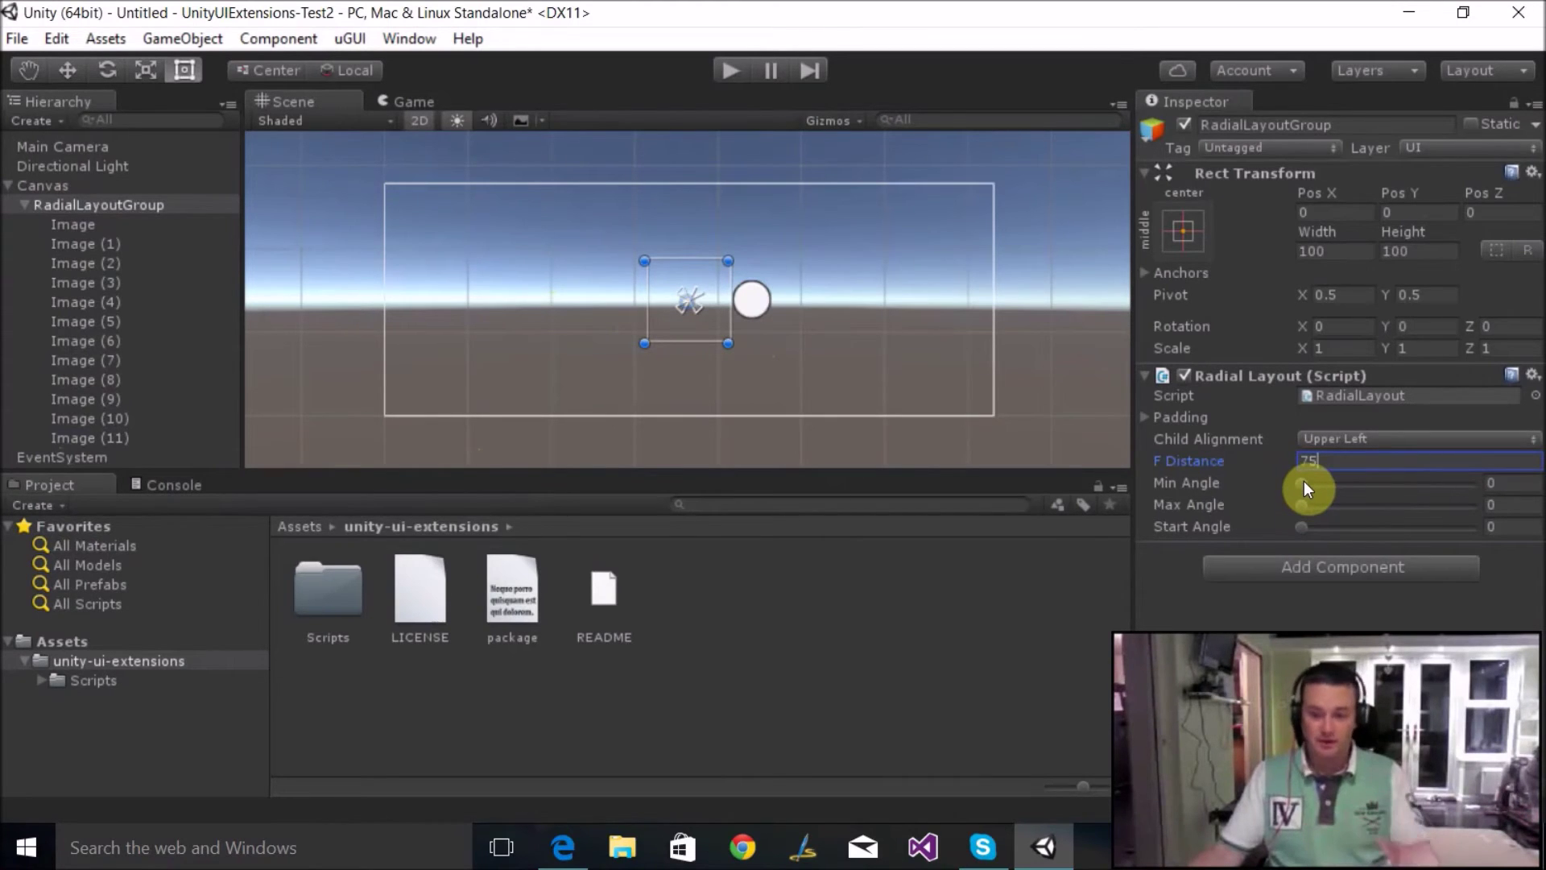
Set the Radial Layout's Max Angle to 360 and try out the Start Angle, returning it to 0.
drag(1303, 485, 1489, 508)
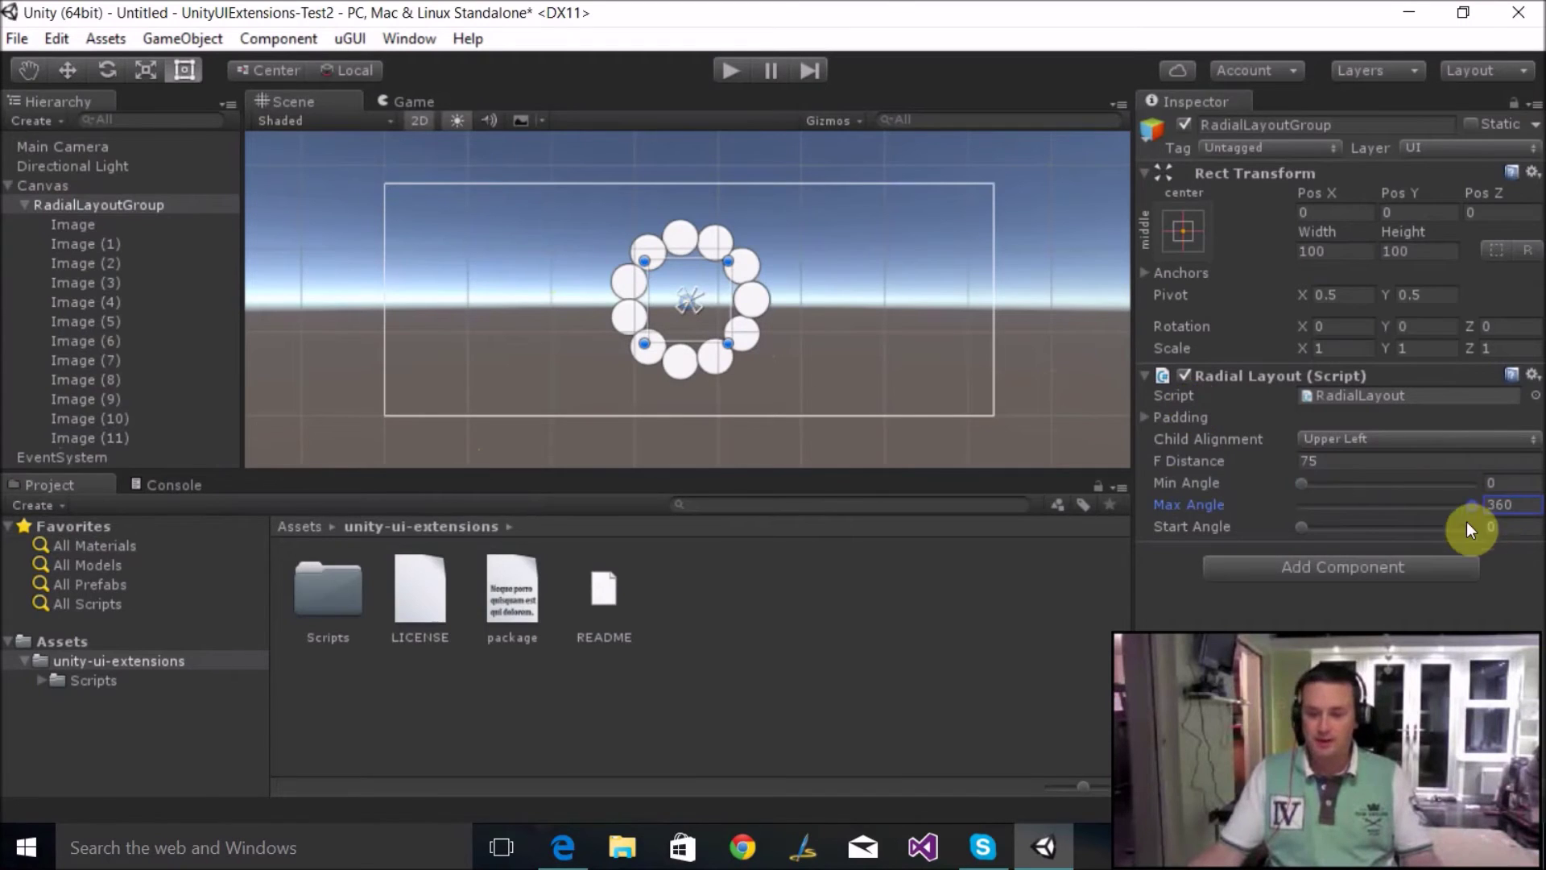
drag(1299, 525, 1229, 520)
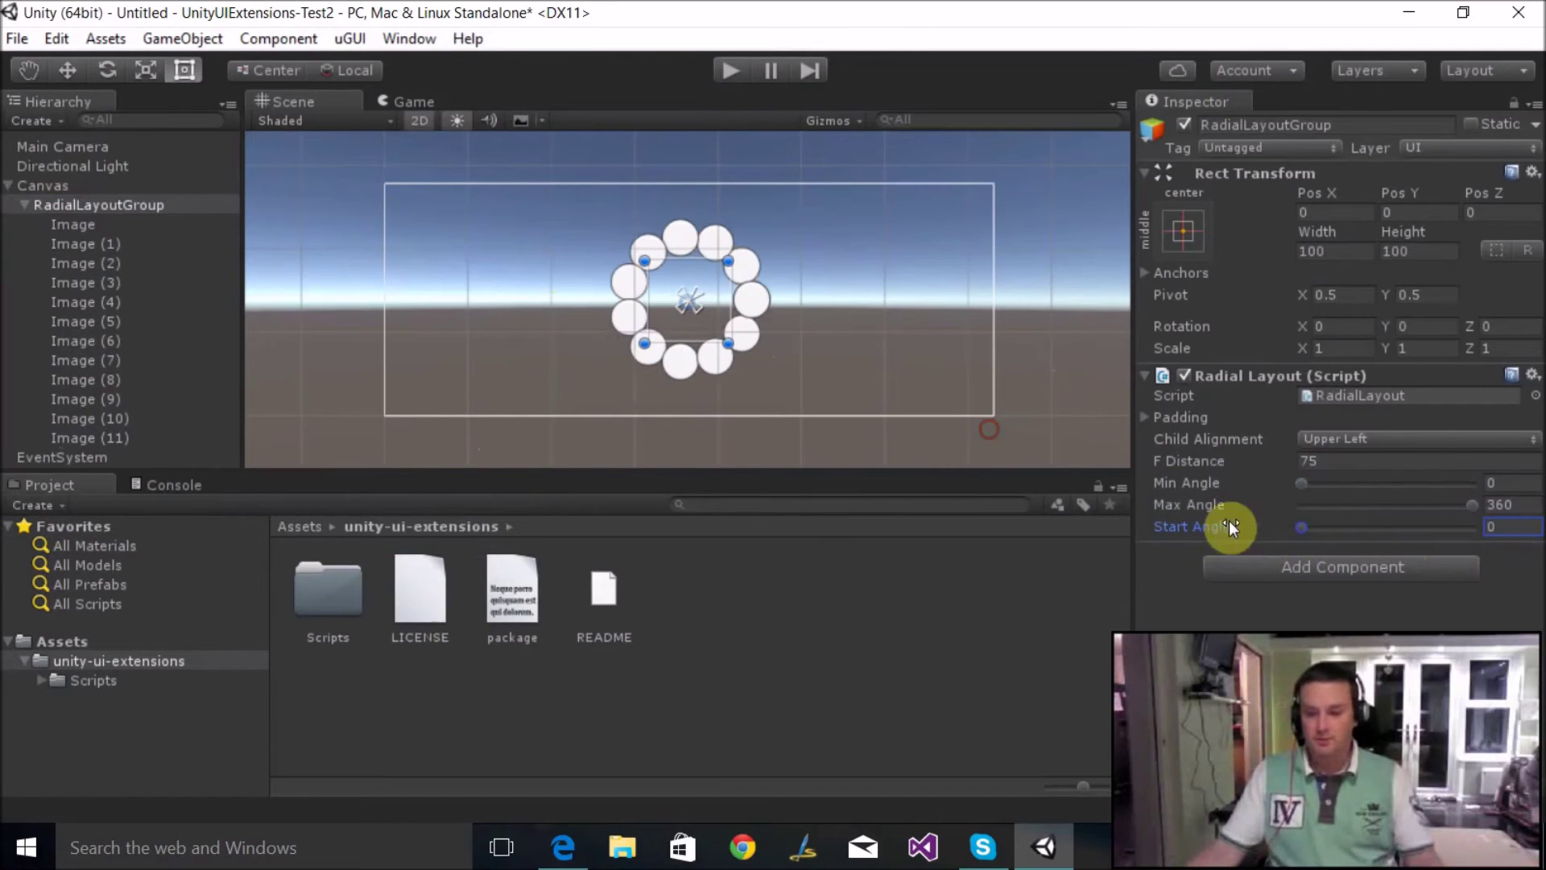
Set the Radial Layout's F Distance to 100 to widen the ring of images.
click(1324, 460)
text(00)
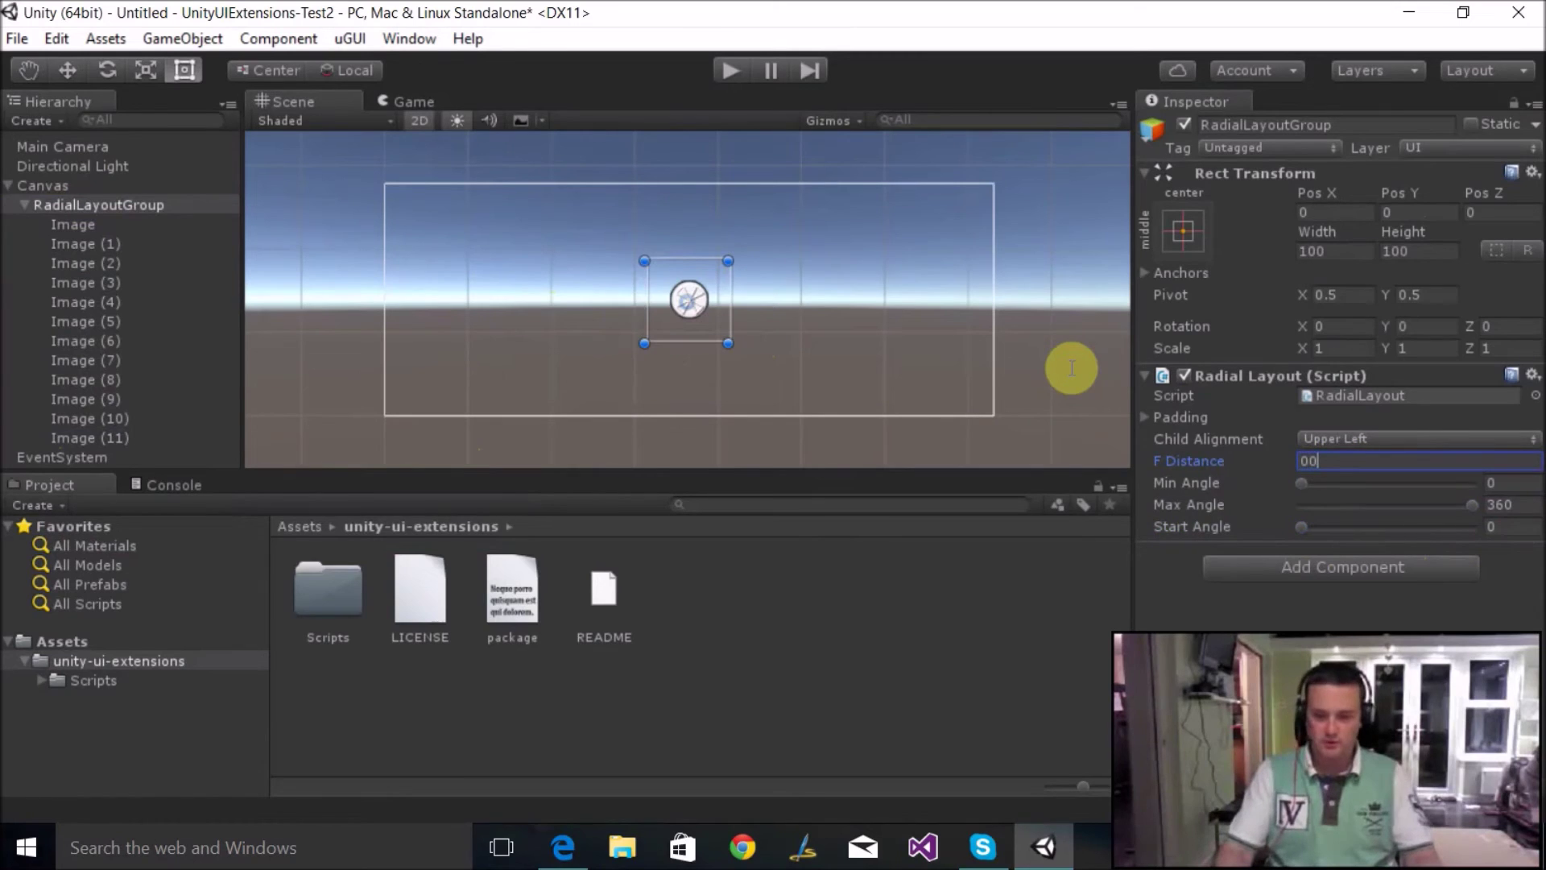
key(BackSpace)
key(BackSpace)
text(100)
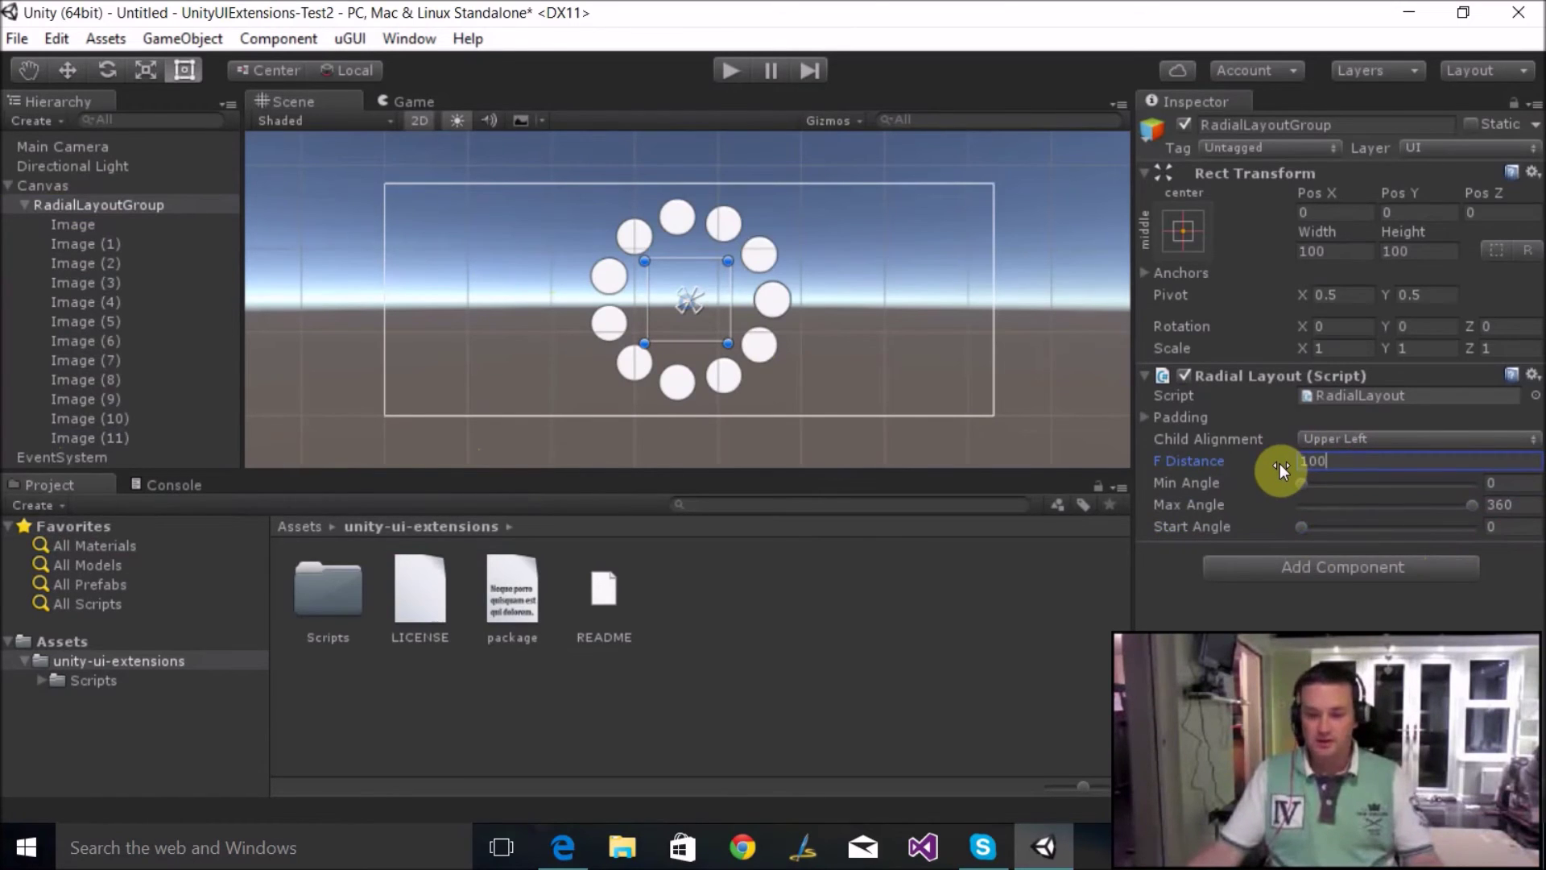
Check the Child Alignment options, keep Upper Left, and set the Radial Layout's left, right, top and bottom padding to 20.
click(1359, 440)
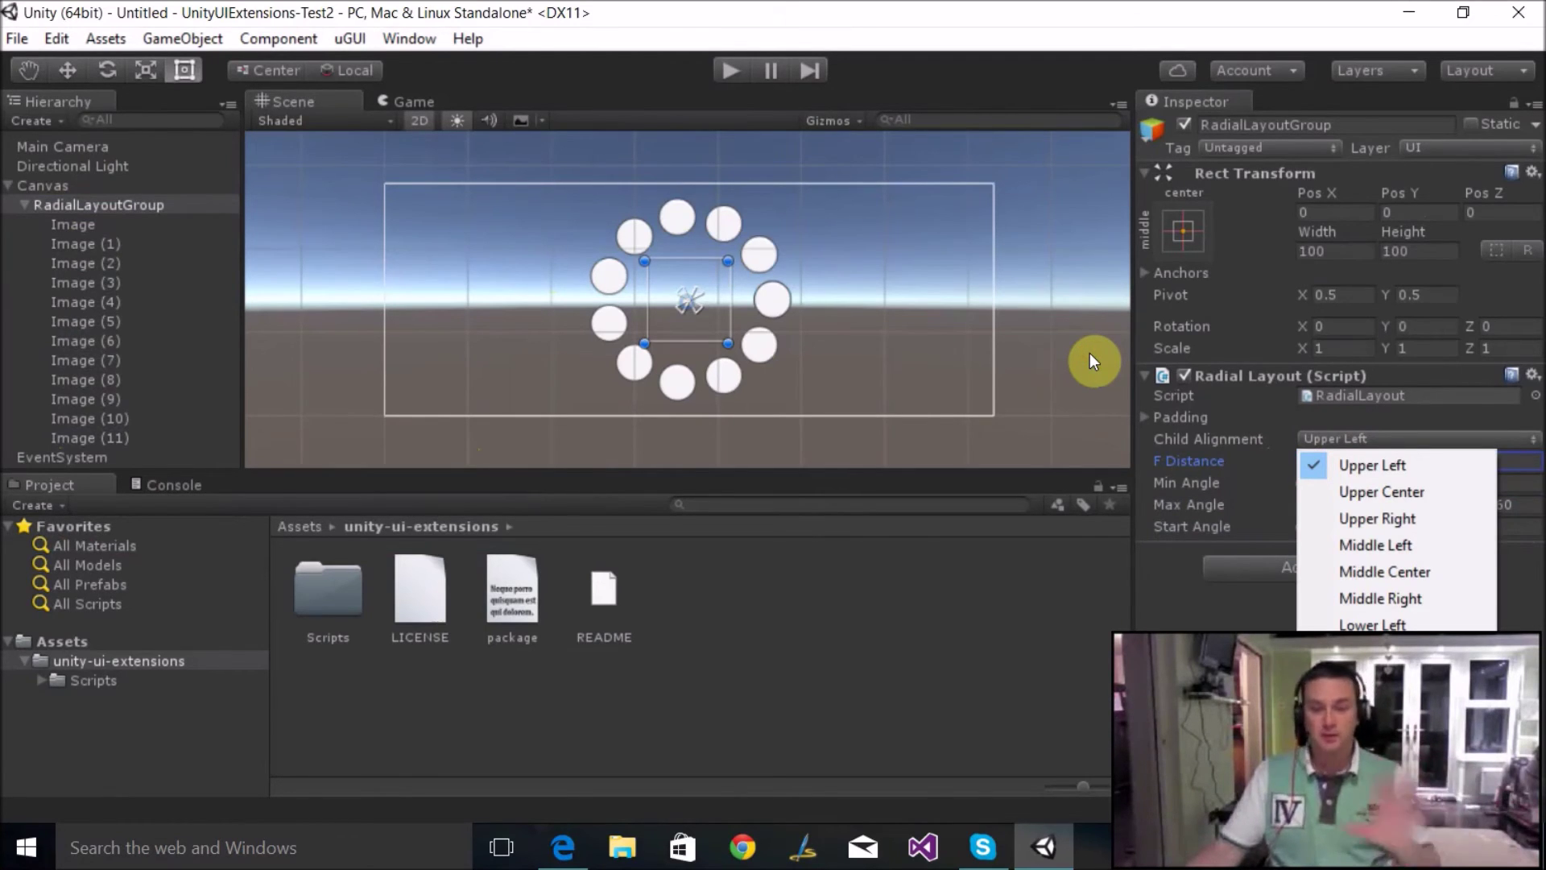
click(1356, 414)
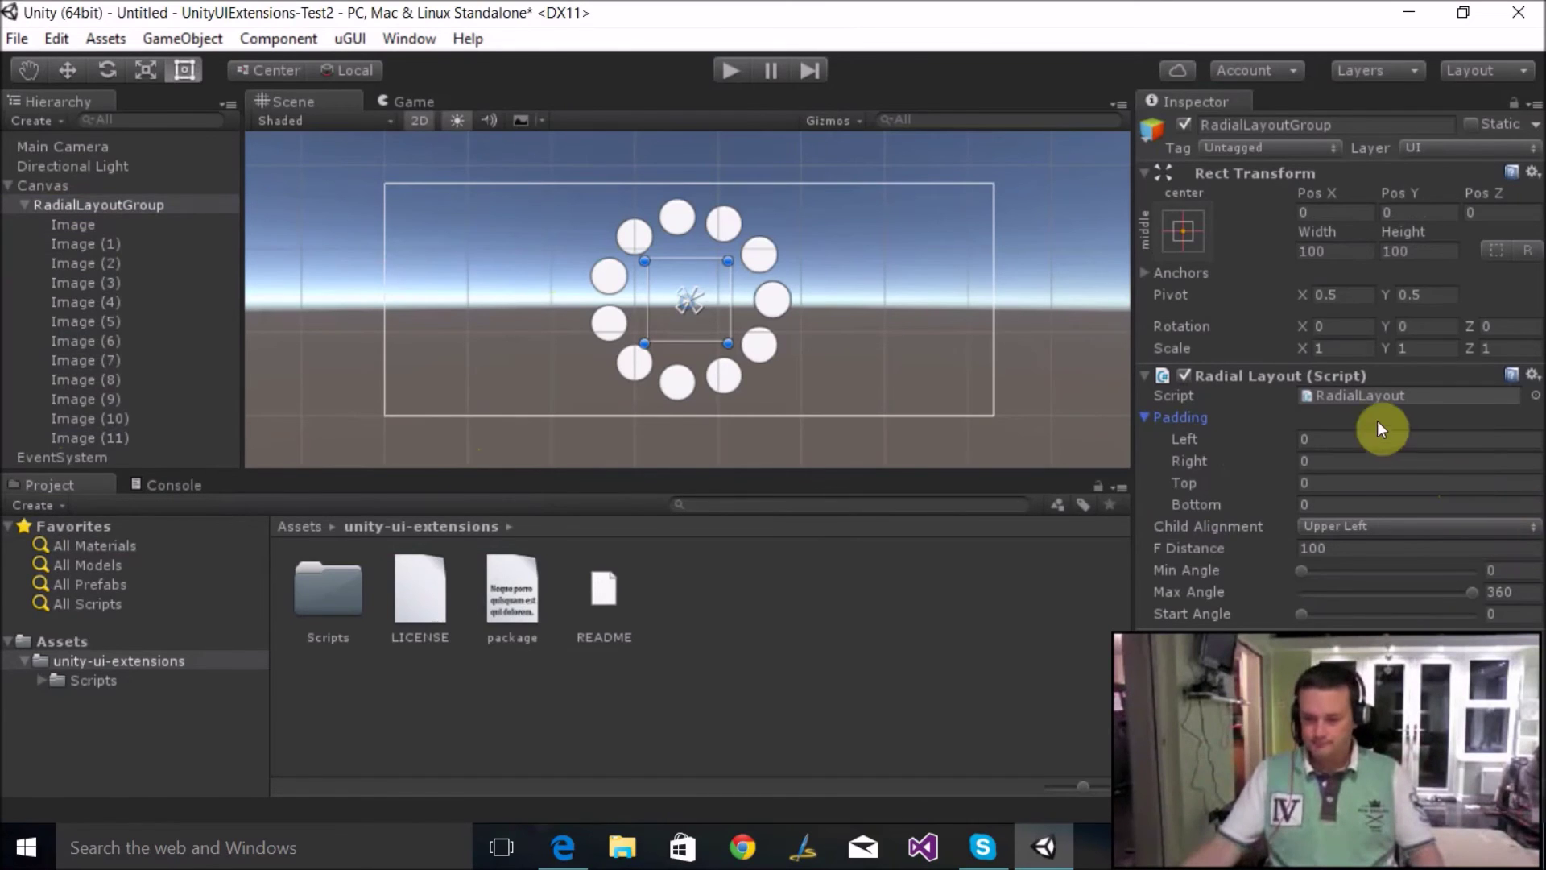
click(1320, 439)
text(20)
key(Tab)
text(20)
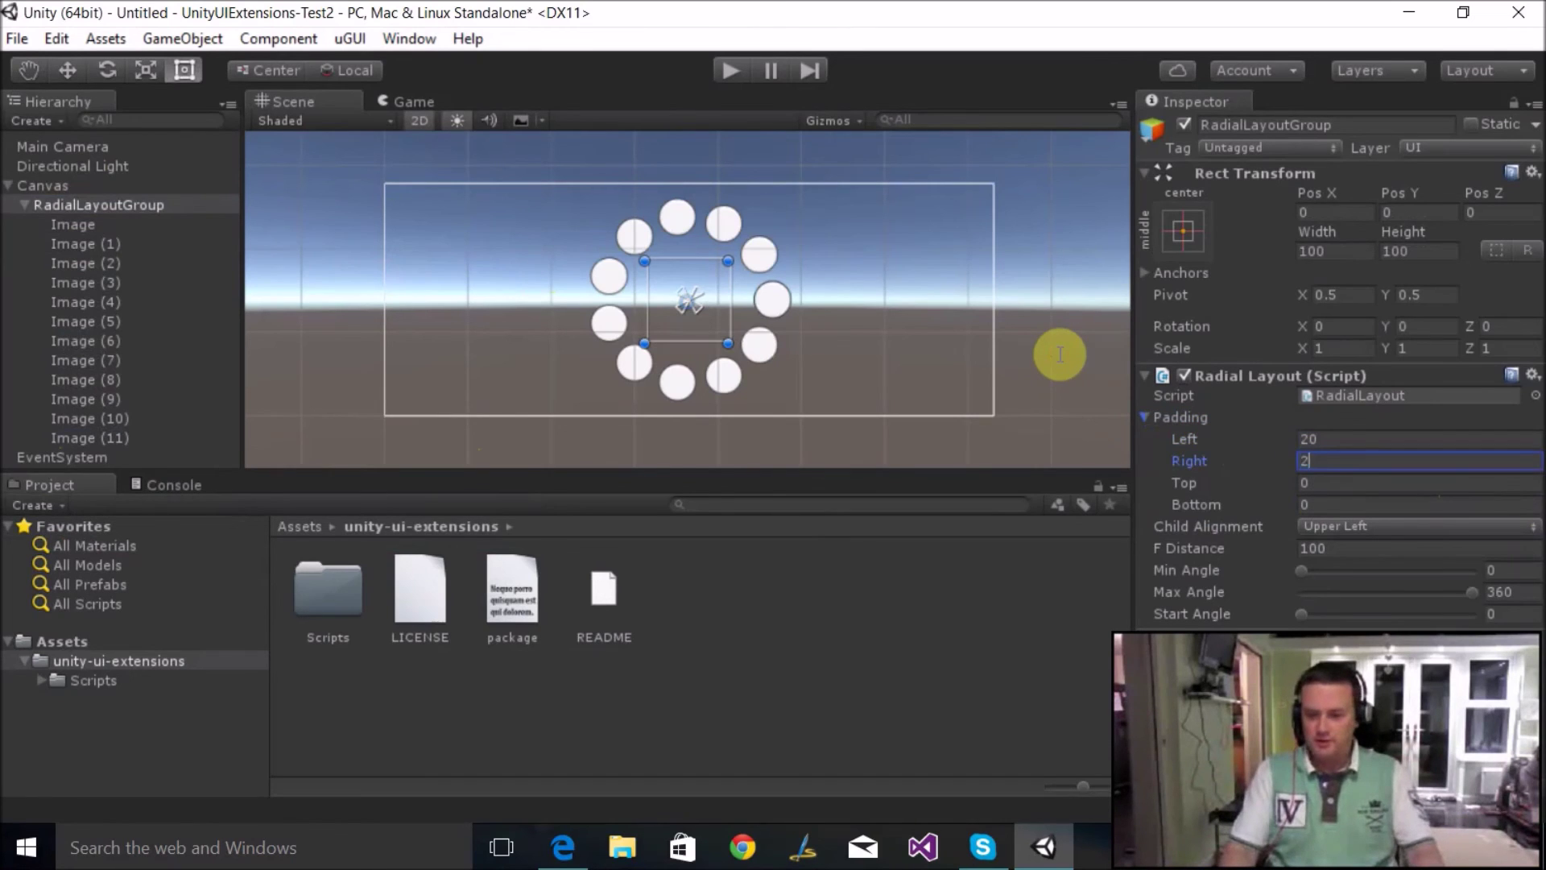
key(Tab)
text(20)
key(Tab)
text(20)
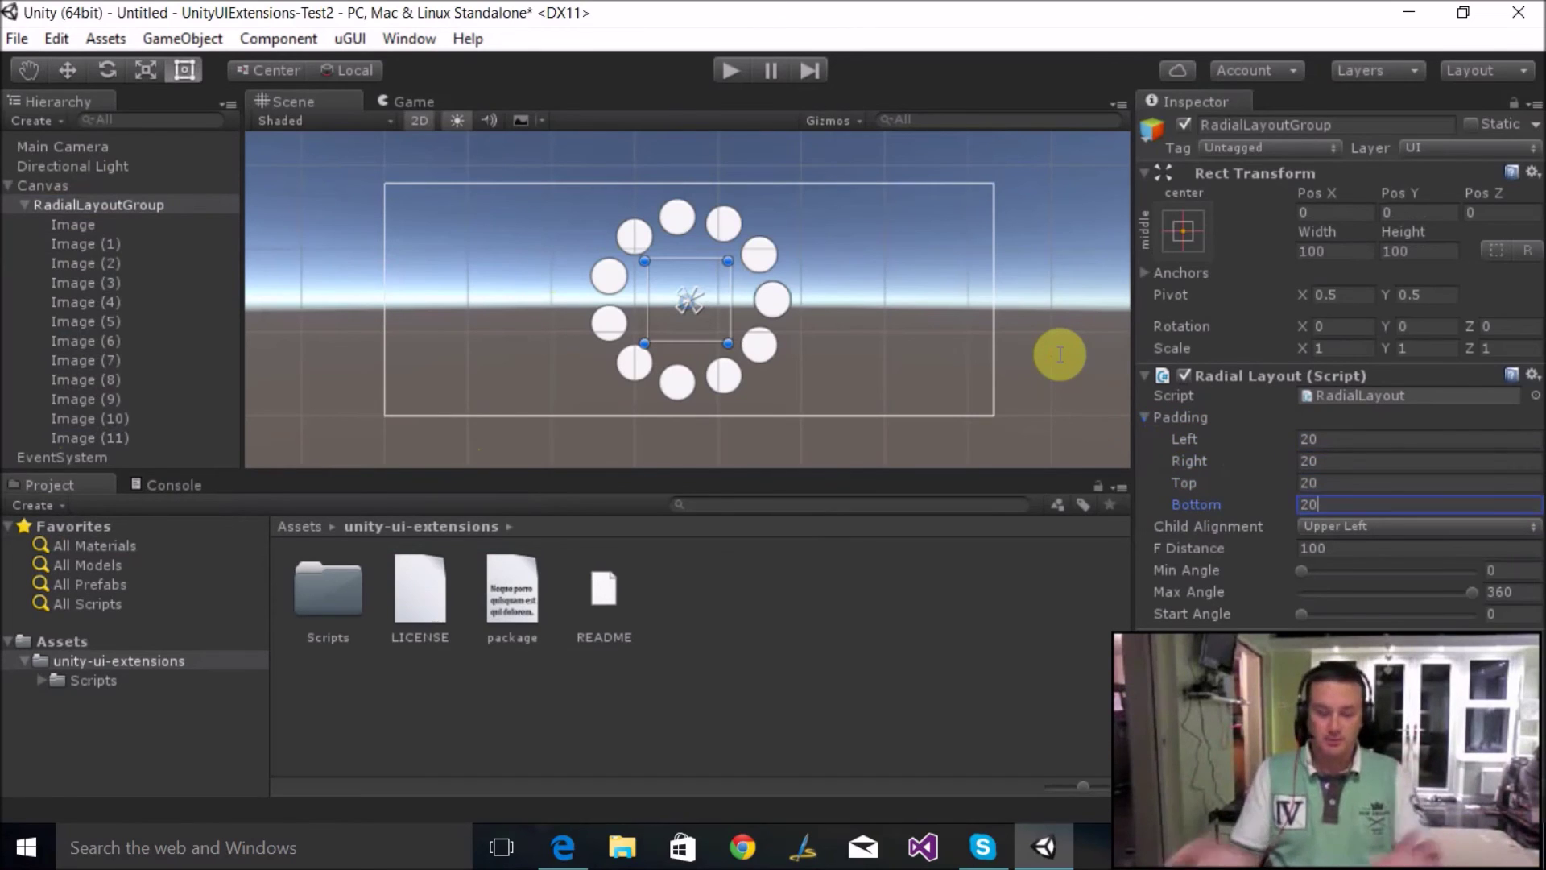
key(Tab)
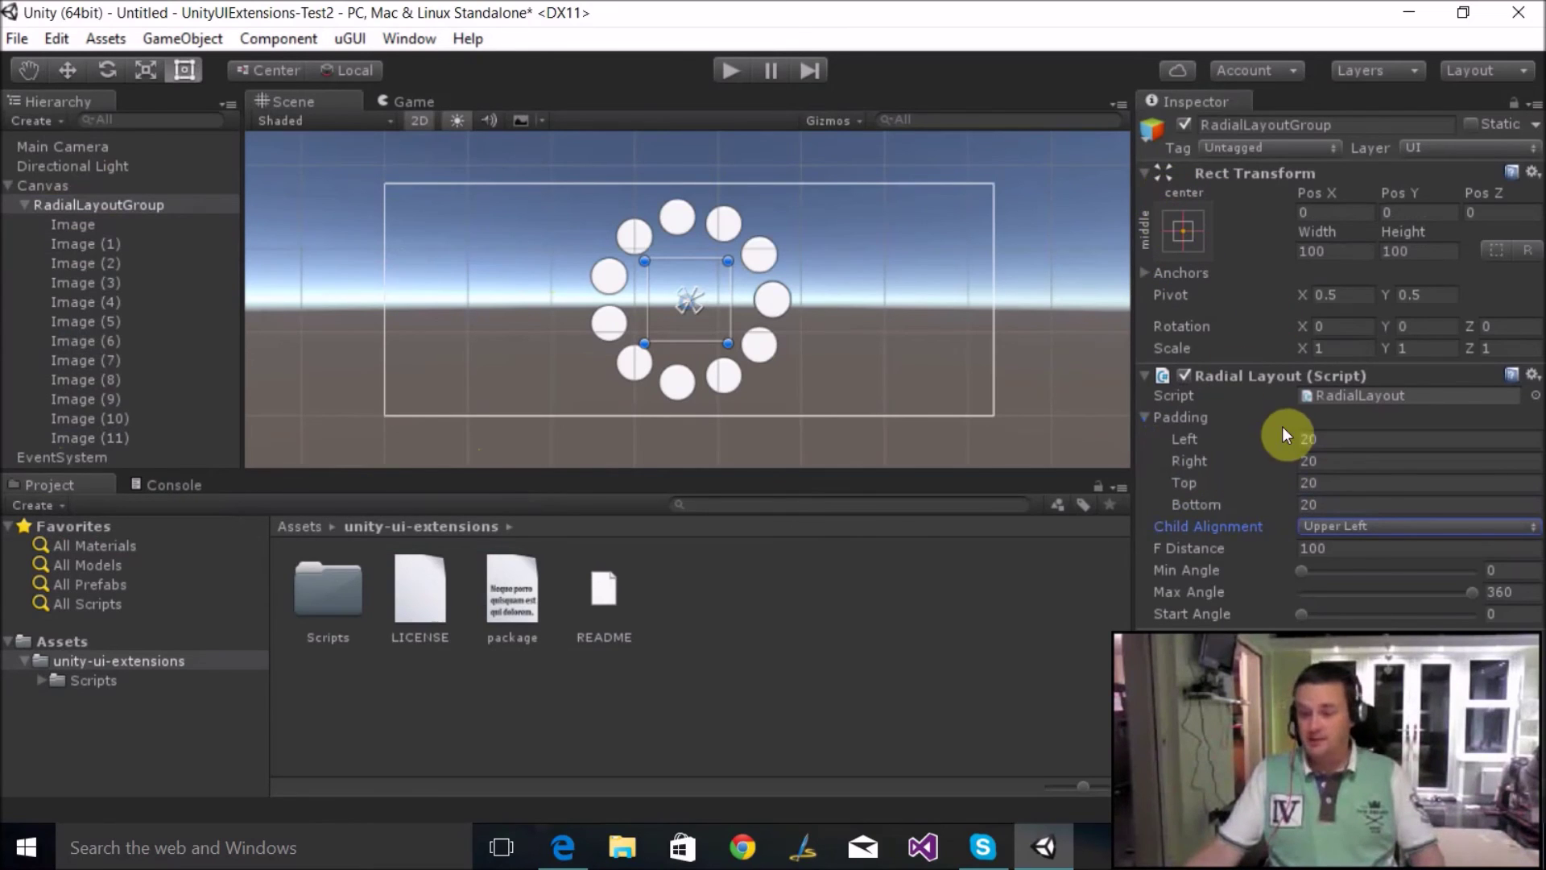
Delete the last duplicated image, Image (11), from the radial group and reselect RadialLayoutGroup.
click(110, 438)
key(Delete)
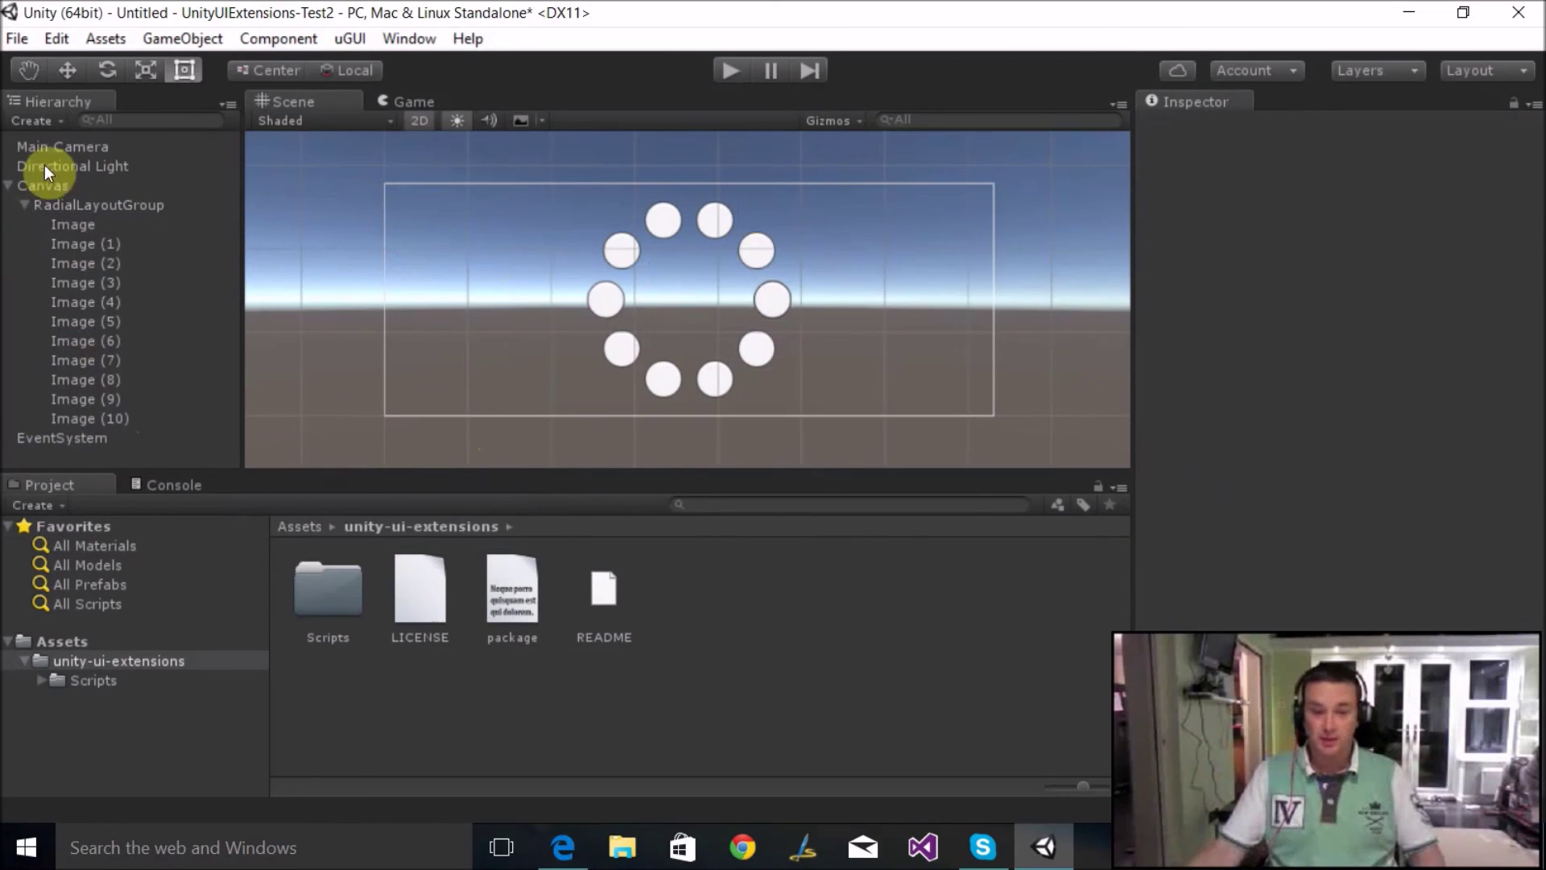
click(80, 207)
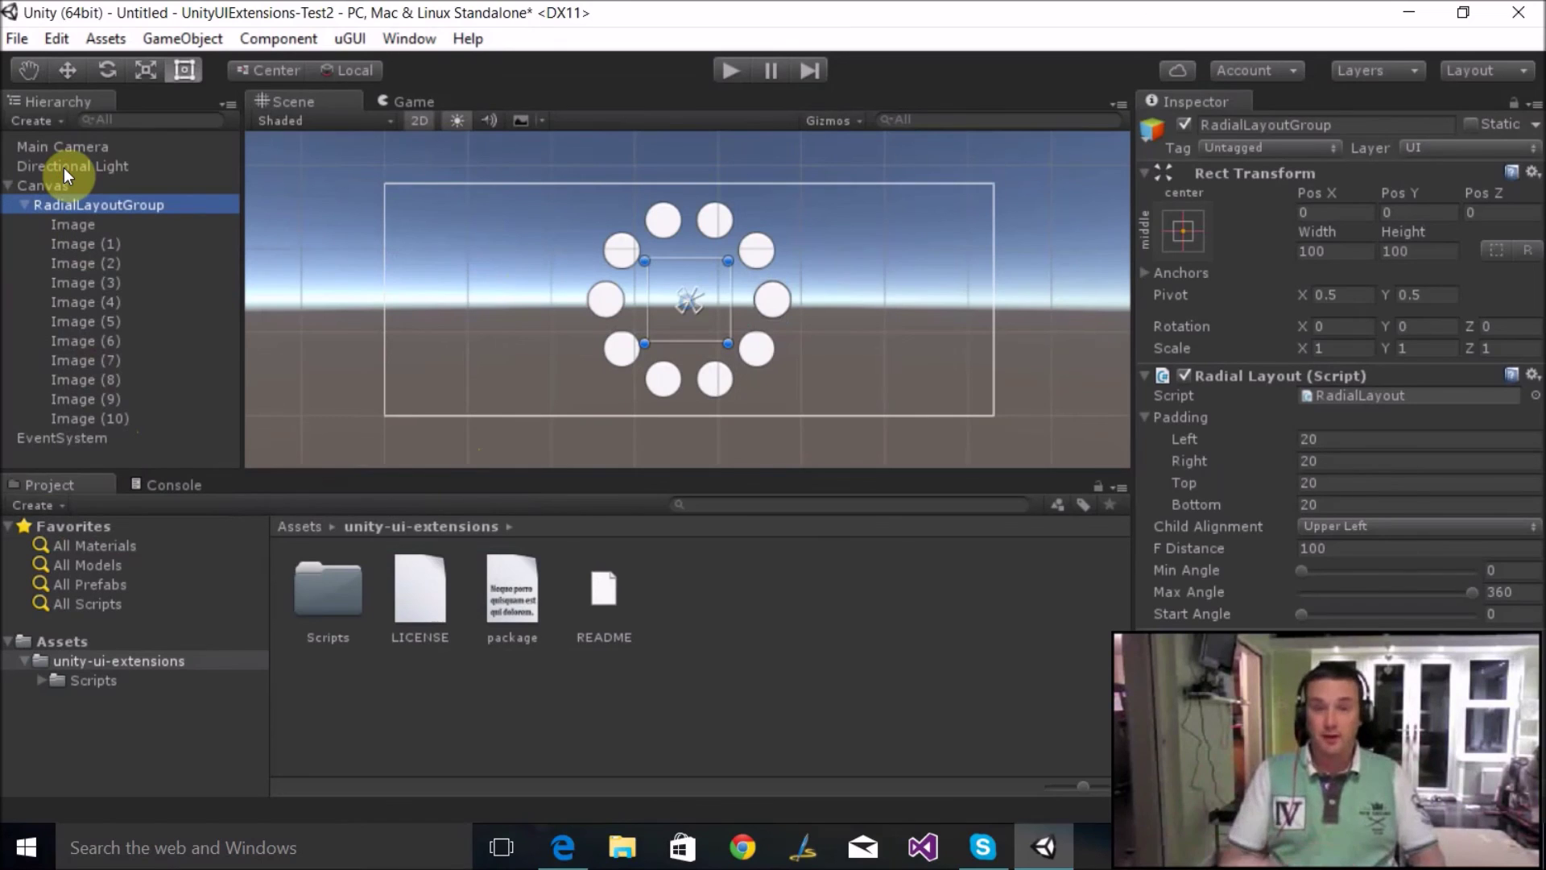